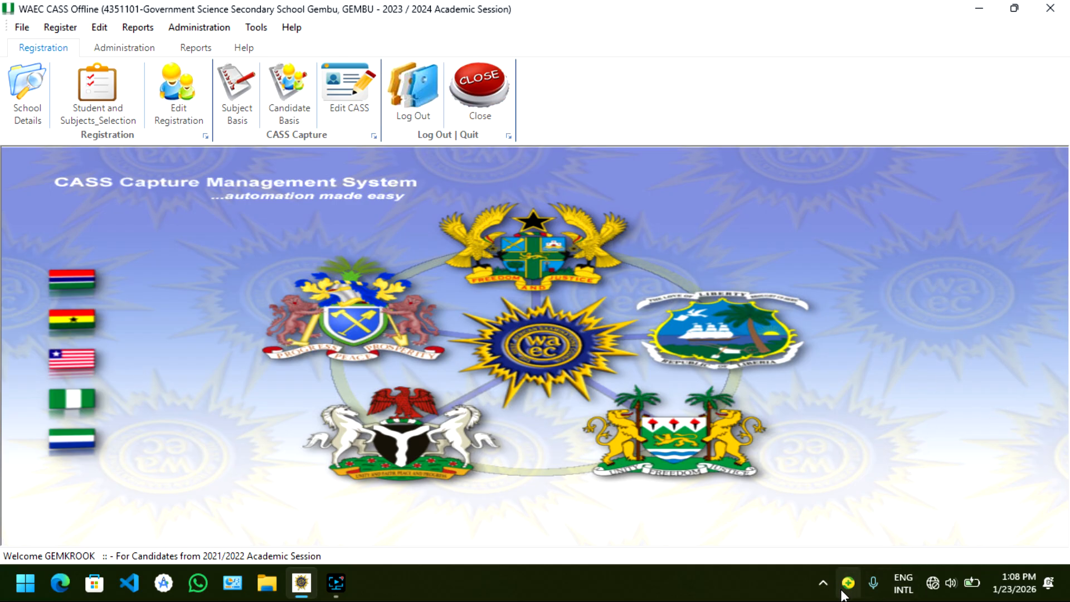
pyautogui.click(823, 583)
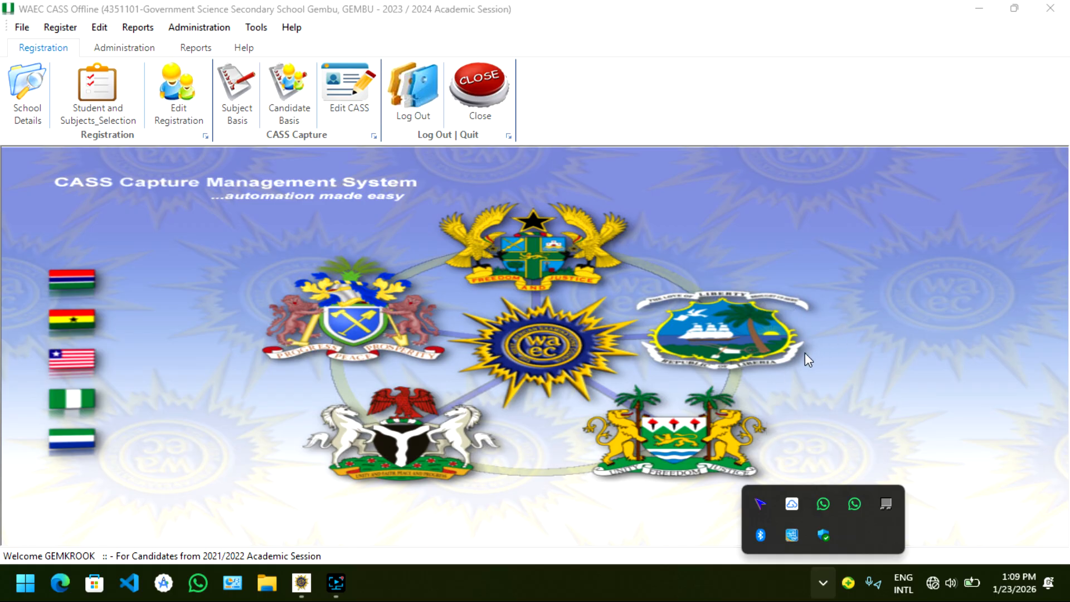
pyautogui.click(627, 293)
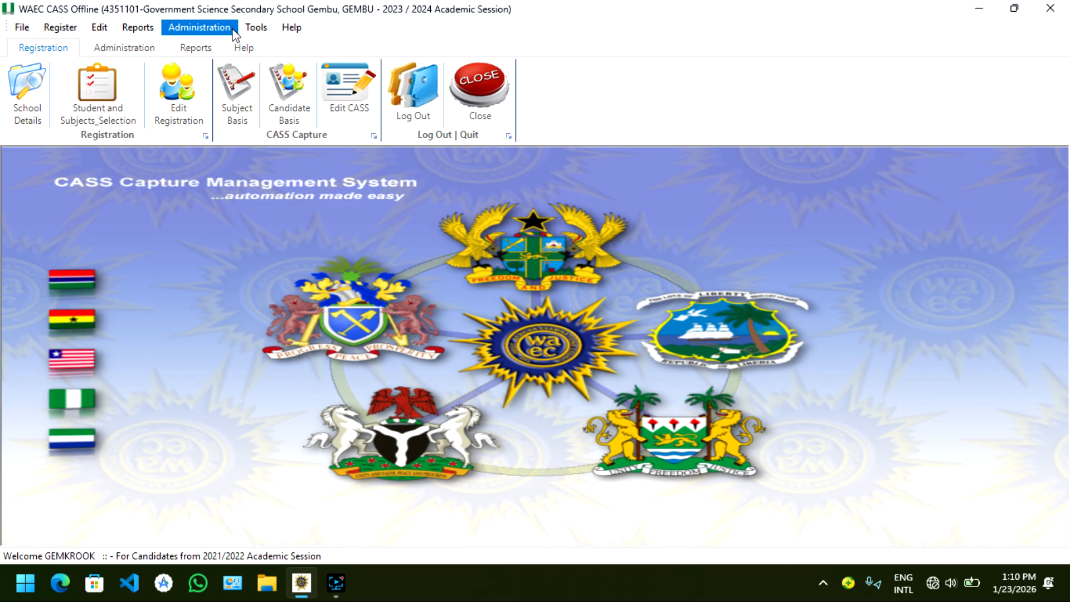
# Add subject 508003 - HEALTH EDUCATION for all students for CASS year 1 and exam year 2023, acknowledging the confirmation
pyautogui.click(228, 36)
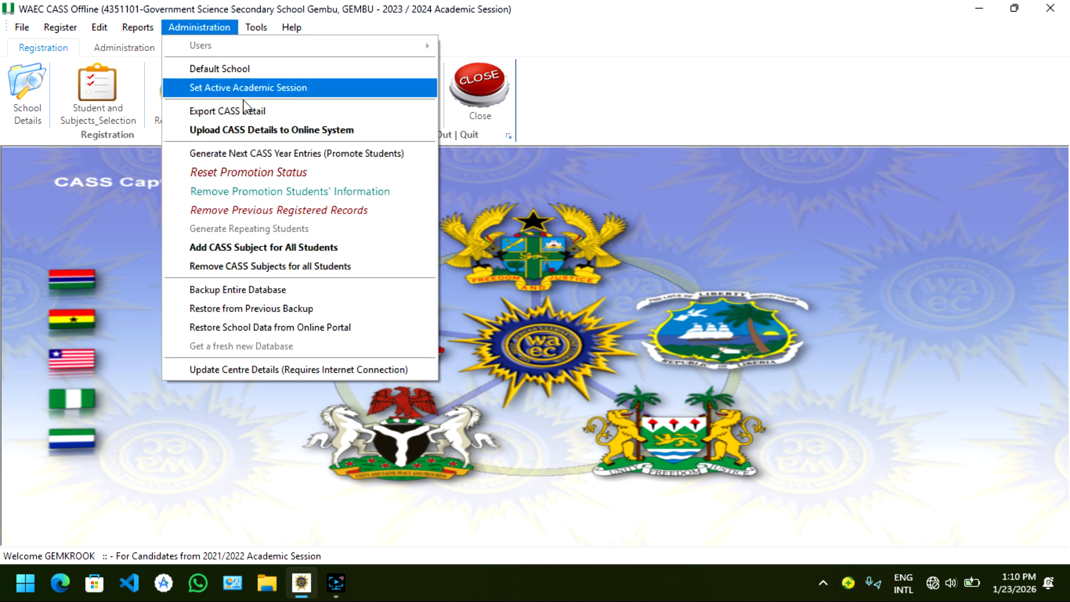
pyautogui.click(292, 249)
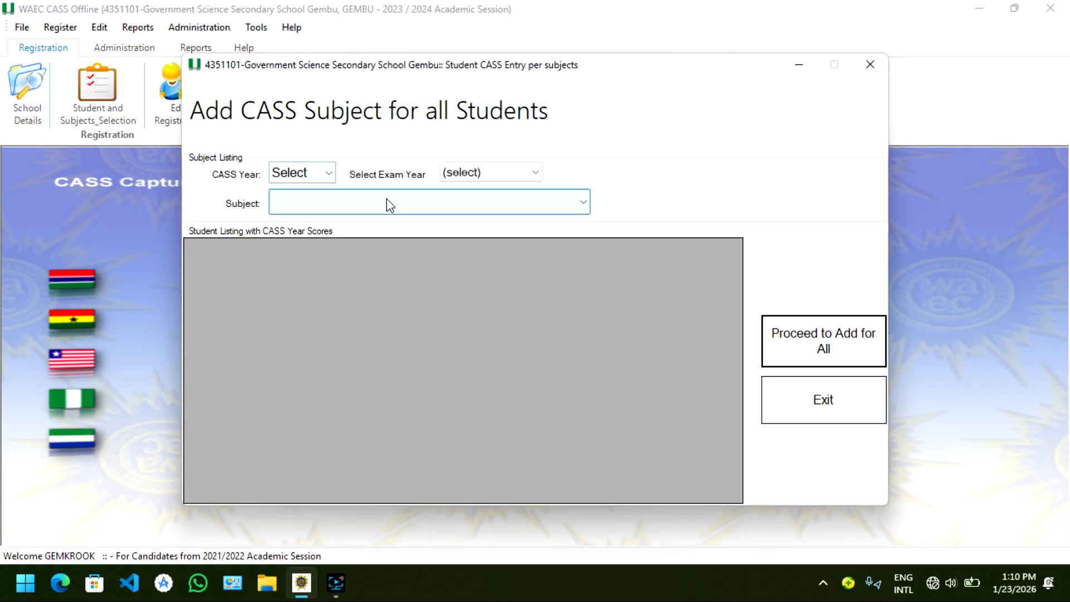
pyautogui.click(329, 177)
pyautogui.click(328, 207)
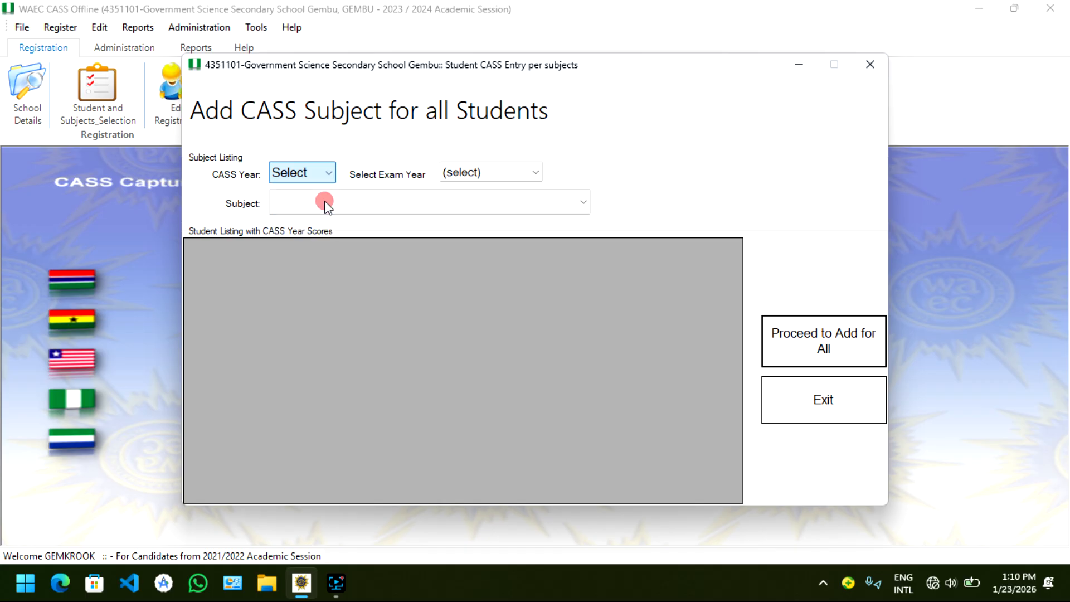
pyautogui.click(510, 170)
pyautogui.click(488, 206)
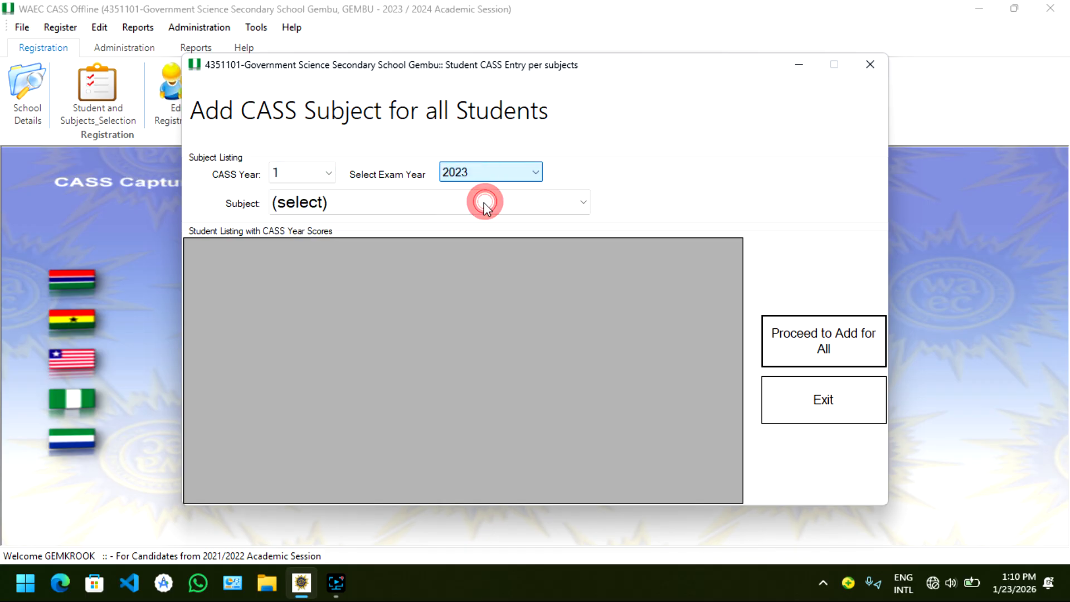
pyautogui.click(409, 206)
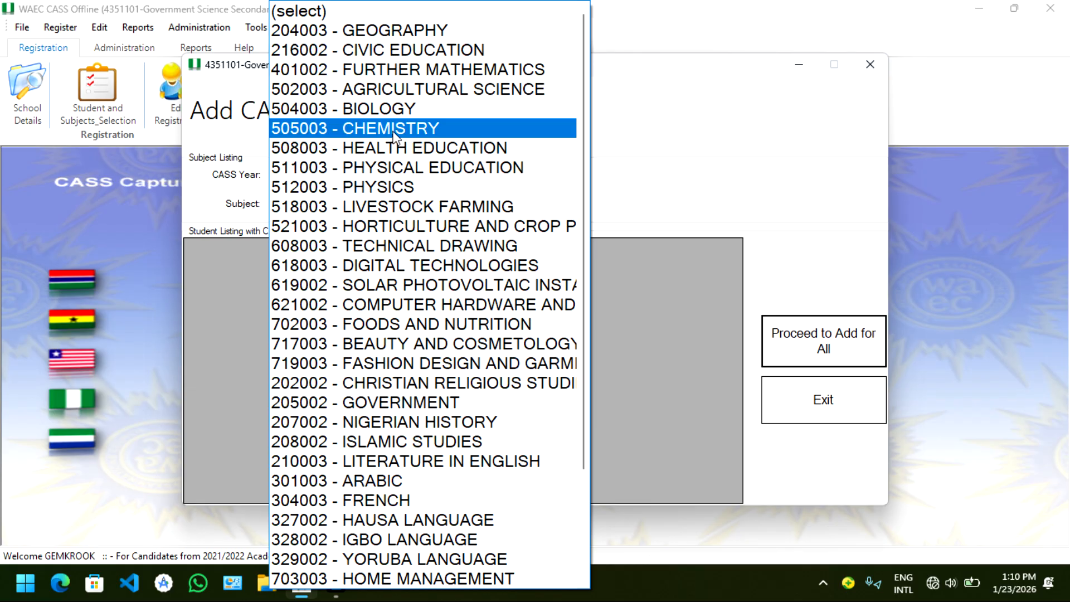
pyautogui.click(407, 149)
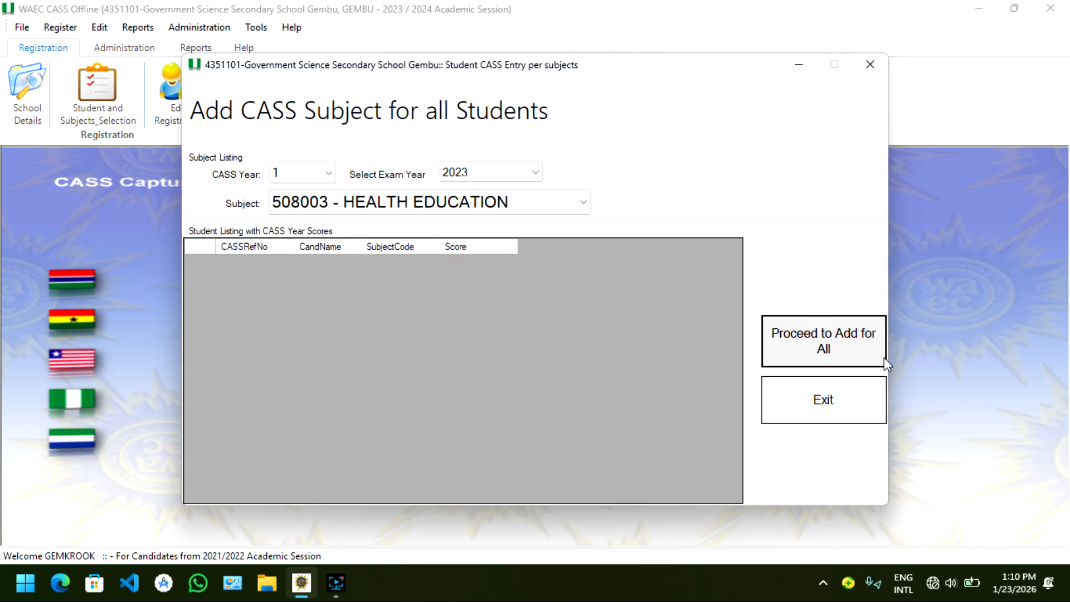
pyautogui.click(803, 362)
pyautogui.click(610, 363)
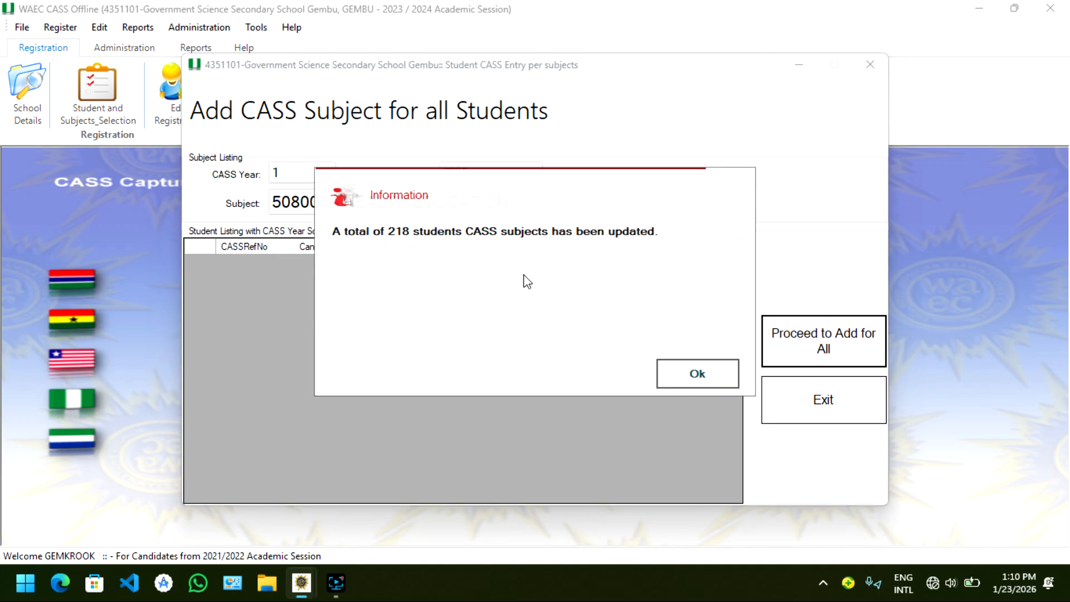
pyautogui.click(704, 376)
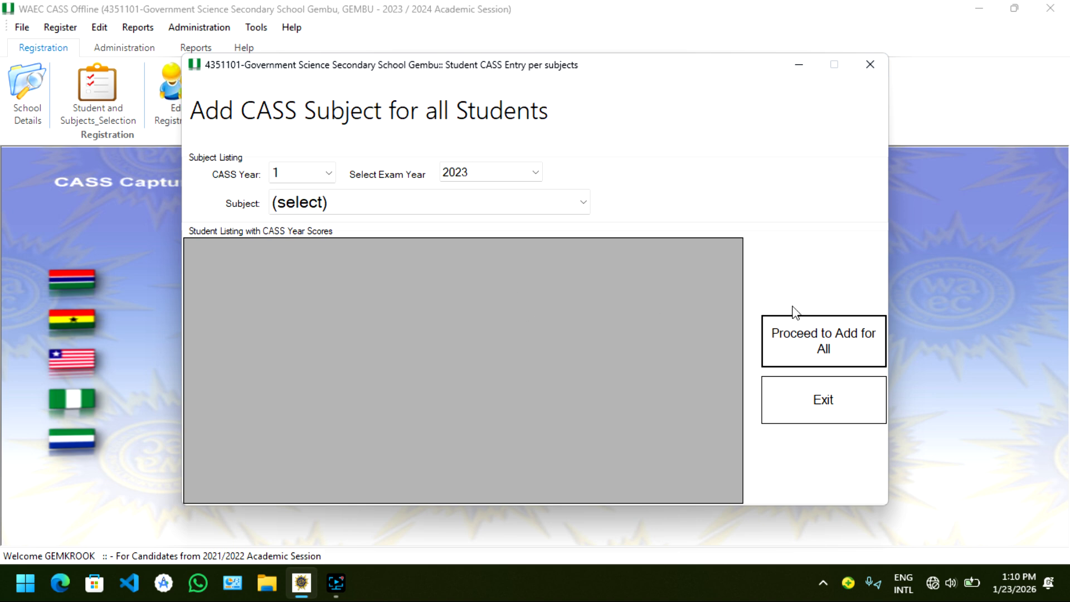
# Reload the Health Education student list, enter a score of 89 for the first student and leave the second student's score blank
pyautogui.click(564, 208)
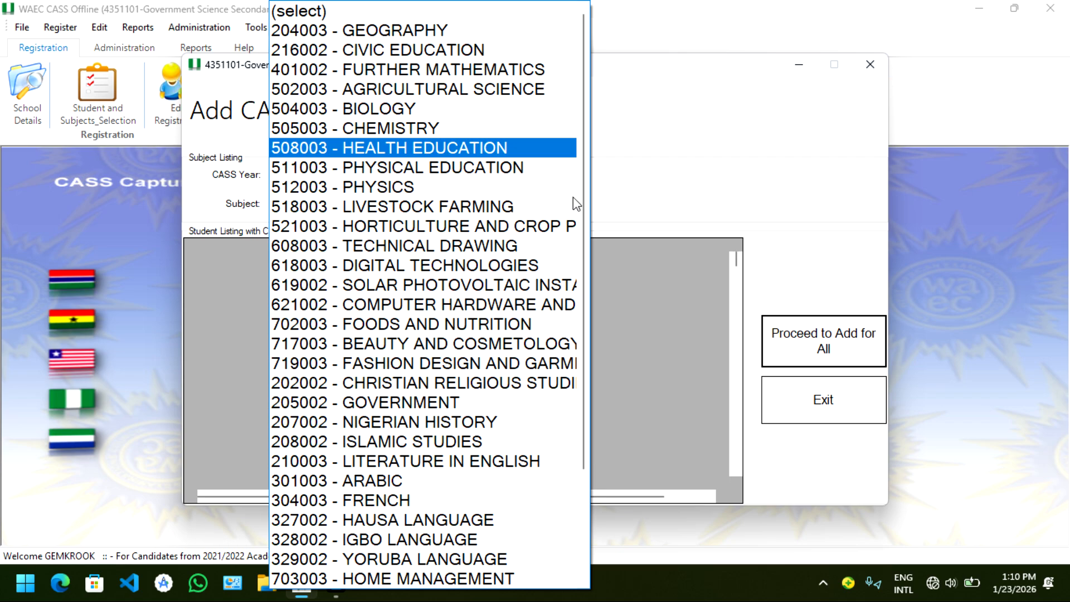
pyautogui.press('Return')
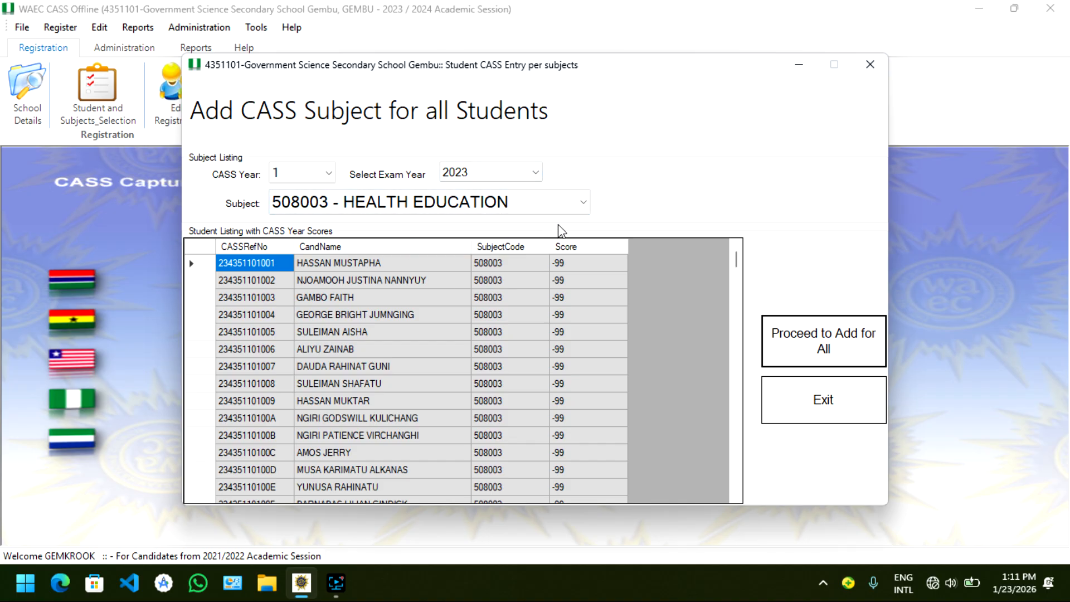
pyautogui.click(585, 262)
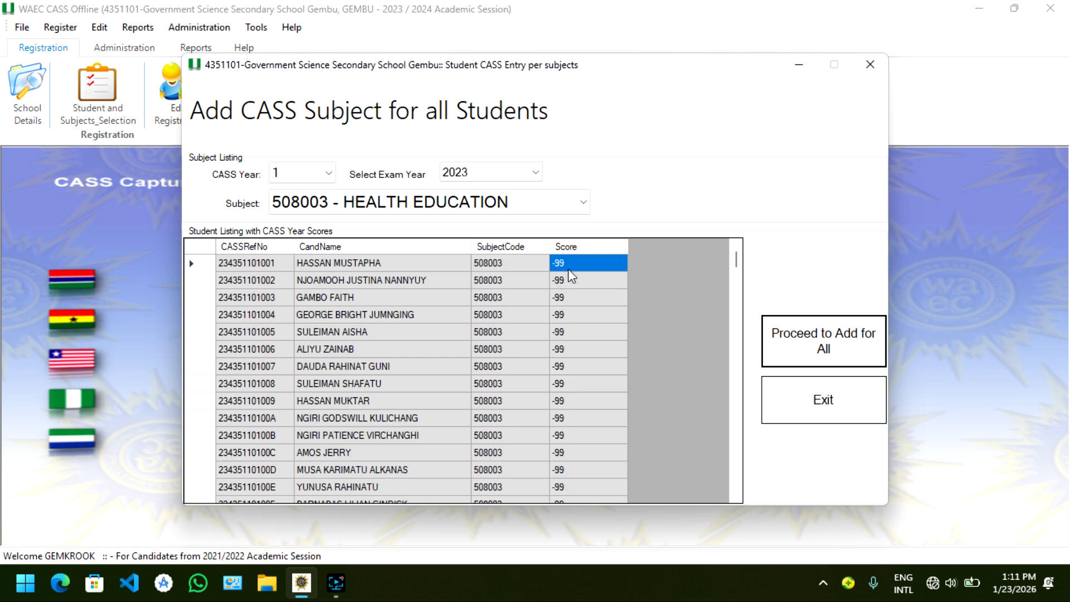
pyautogui.write('89')
pyautogui.press('Return')
pyautogui.press('BackSpace')
pyautogui.press('BackSpace')
pyautogui.press('BackSpace')
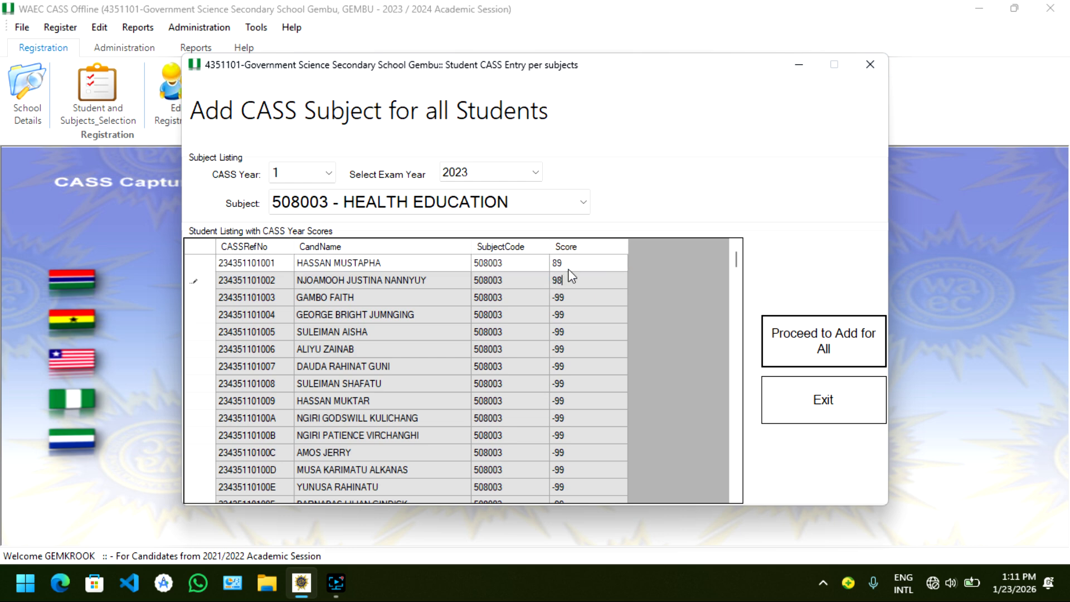
pyautogui.press('Return')
# Enter scores 78, 89, 78, 87 and 78 for the third to seventh students and clear the eighth student's score
pyautogui.write('78')
pyautogui.press('Return')
pyautogui.write('89')
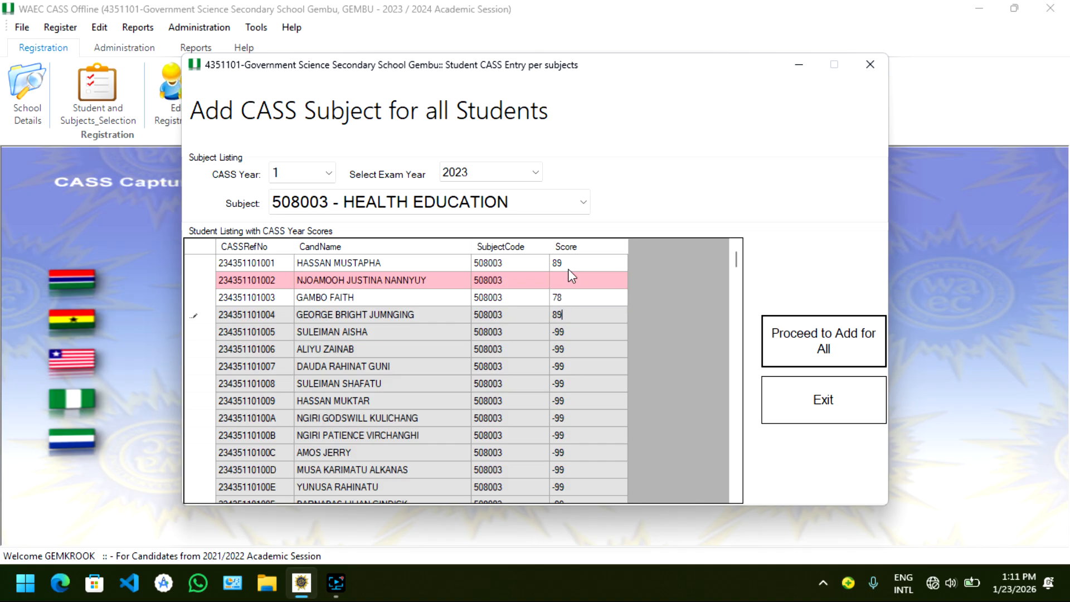
pyautogui.press('Return')
pyautogui.write('78')
pyautogui.press('Return')
pyautogui.write('87')
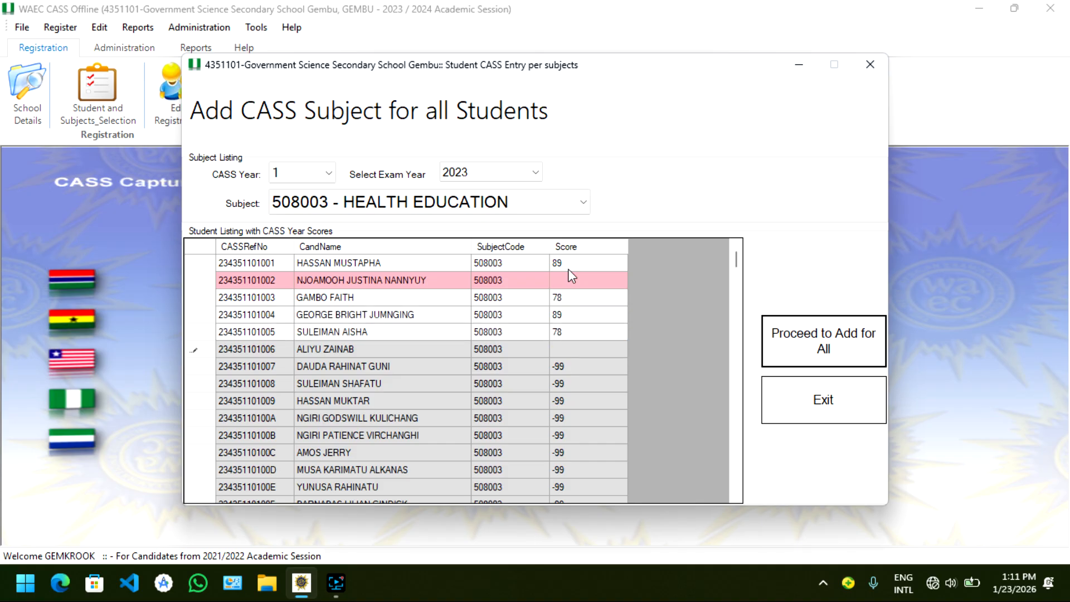
pyautogui.press('Return')
pyautogui.write('78')
pyautogui.press('Return')
pyautogui.press('BackSpace')
pyautogui.press('BackSpace')
pyautogui.press('BackSpace')
pyautogui.press('Return')
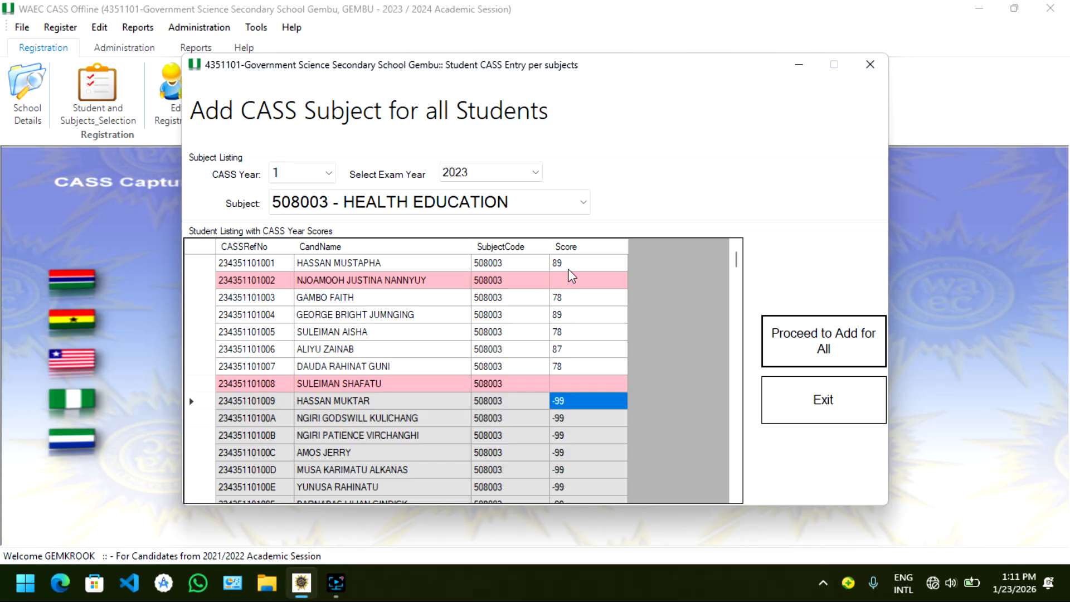
# Enter scores 87, 89 and 88 for the ninth, tenth and eleventh students
pyautogui.press('BackSpace')
pyautogui.press('BackSpace')
pyautogui.press('BackSpace')
pyautogui.write('87')
pyautogui.press('Return')
pyautogui.write('89')
pyautogui.press('Return')
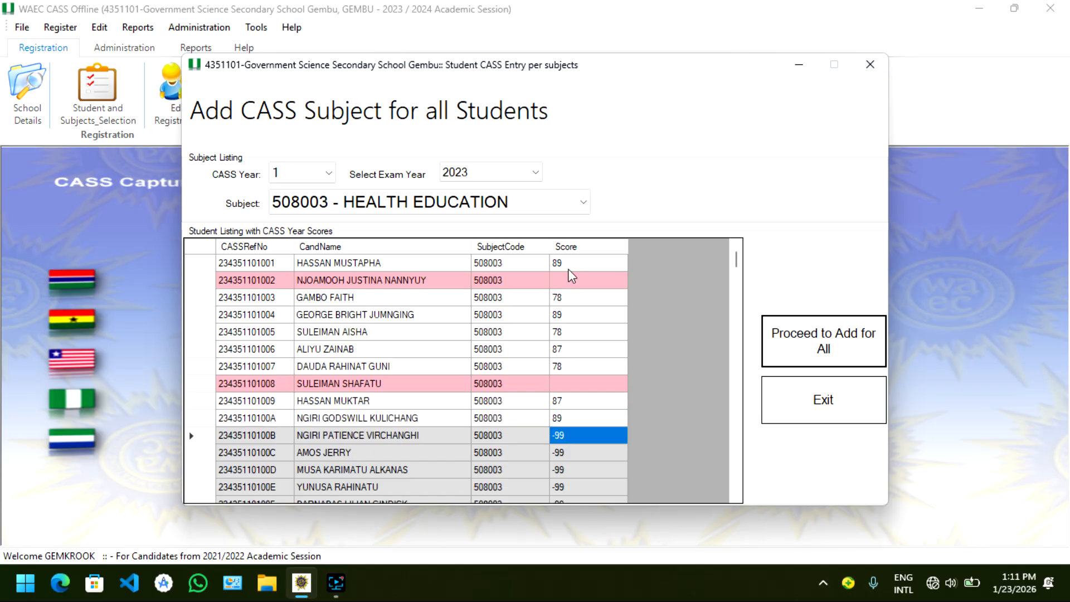
pyautogui.write('88')
pyautogui.press('Return')
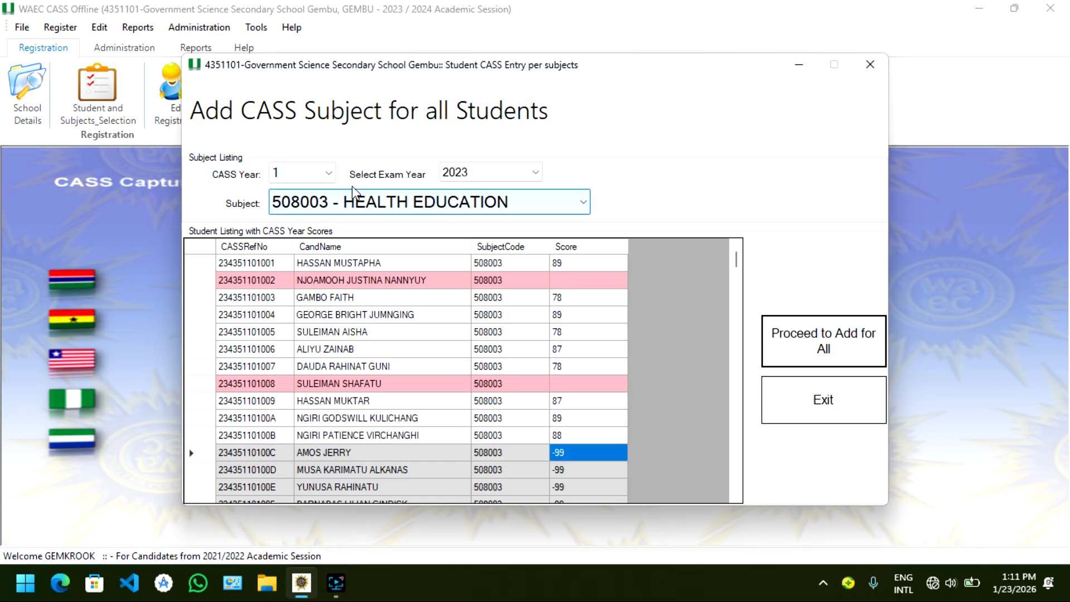
# Add subject 508003 - HEALTH EDUCATION for all students for CASS year 2 and exam year 2024, acknowledging the confirmation
pyautogui.click(322, 171)
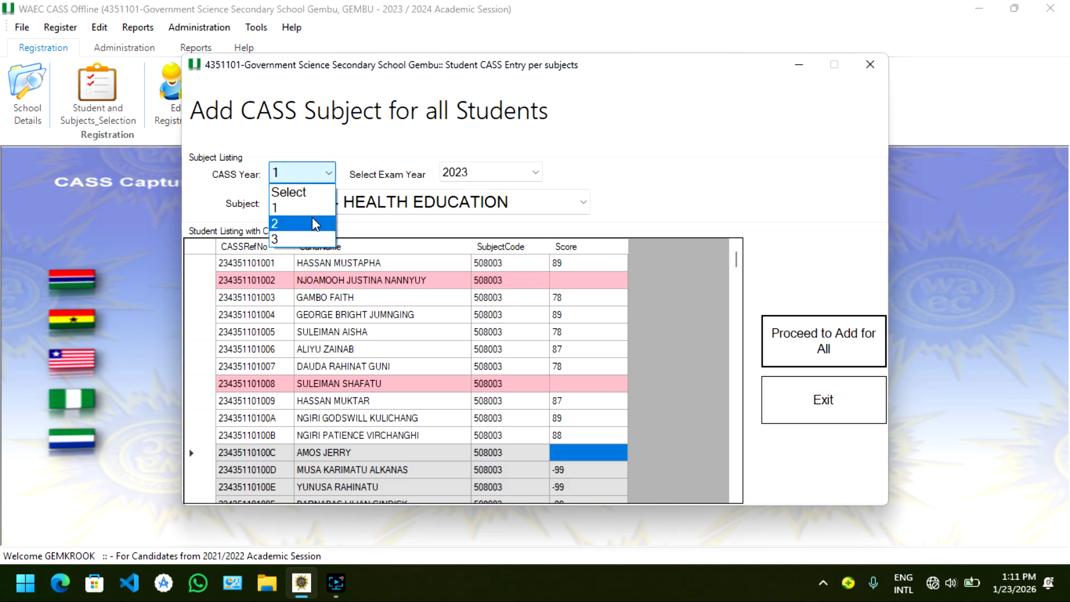
pyautogui.click(303, 223)
pyautogui.click(452, 172)
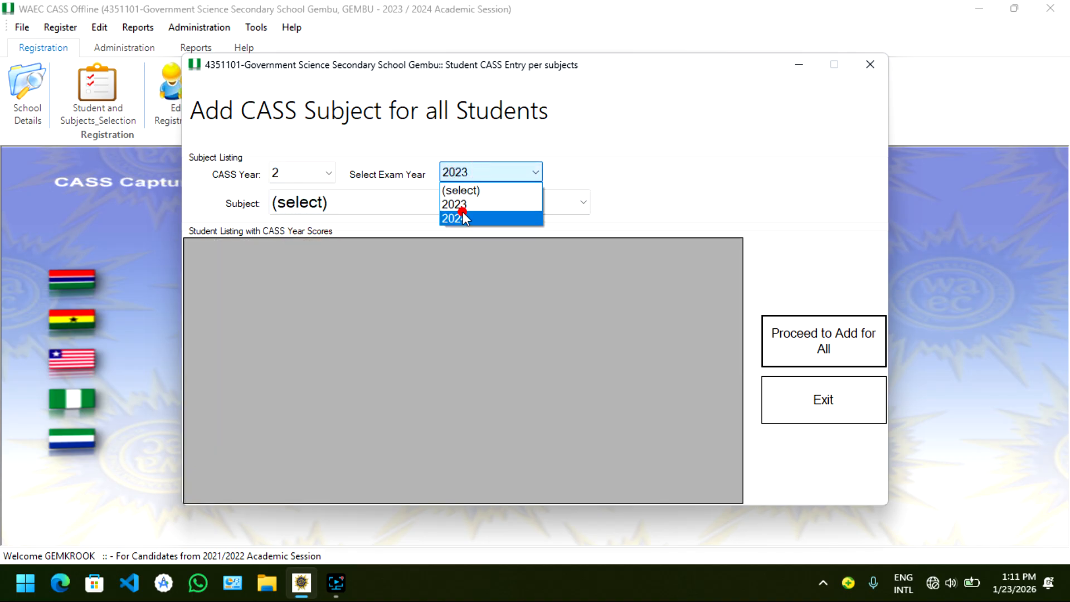
pyautogui.click(463, 212)
pyautogui.click(444, 202)
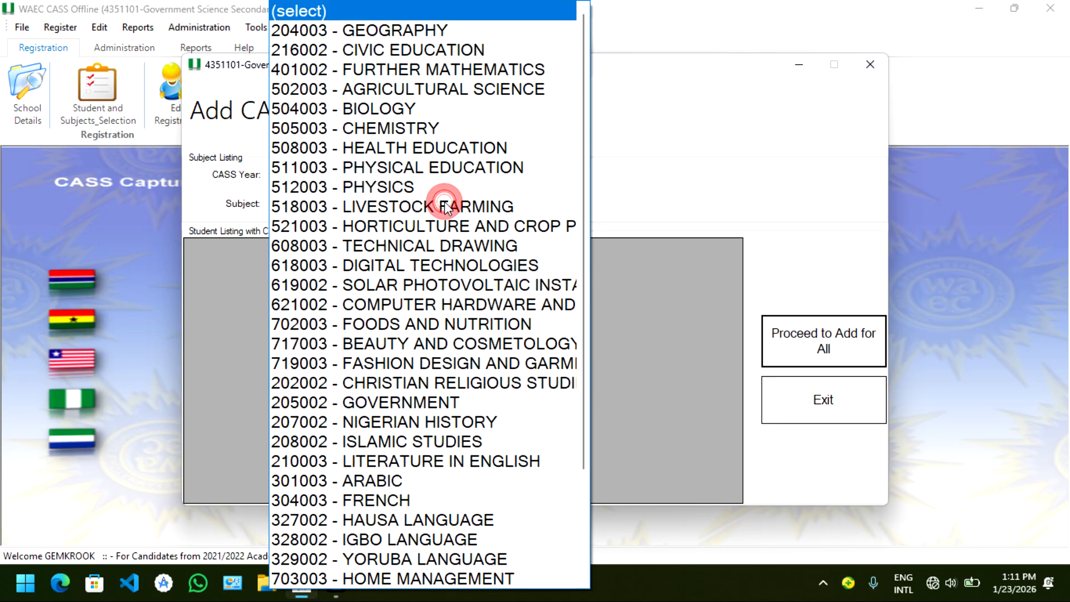
pyautogui.click(428, 160)
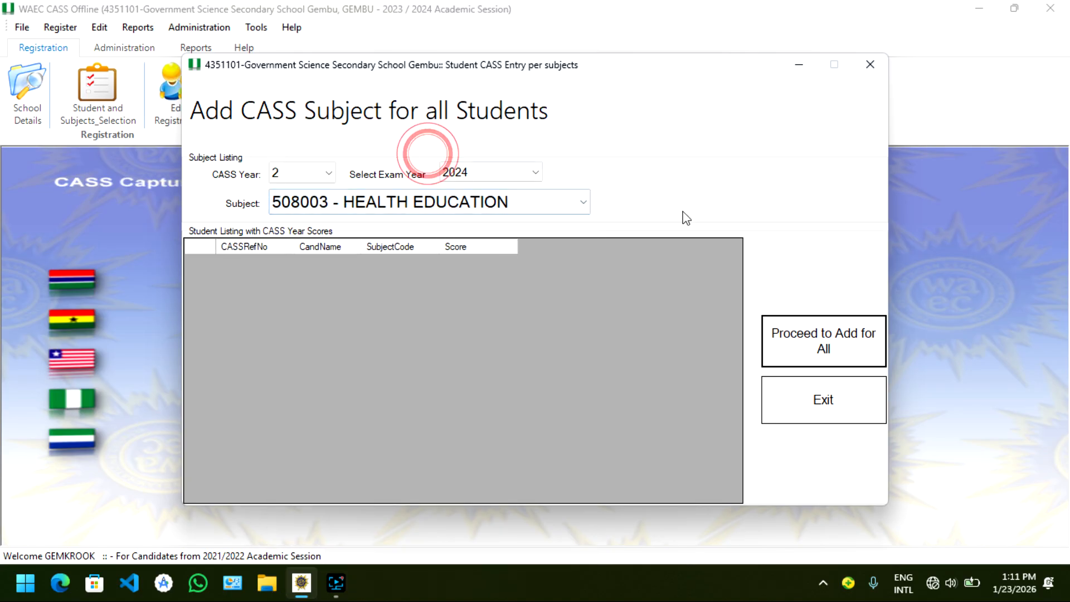
pyautogui.click(795, 339)
pyautogui.click(592, 348)
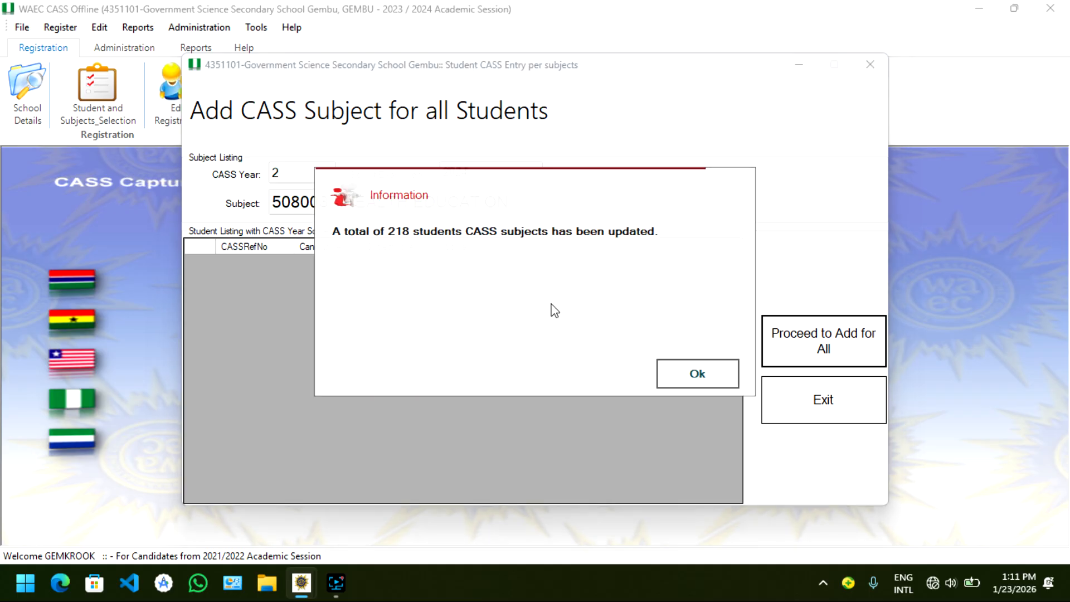
pyautogui.click(697, 375)
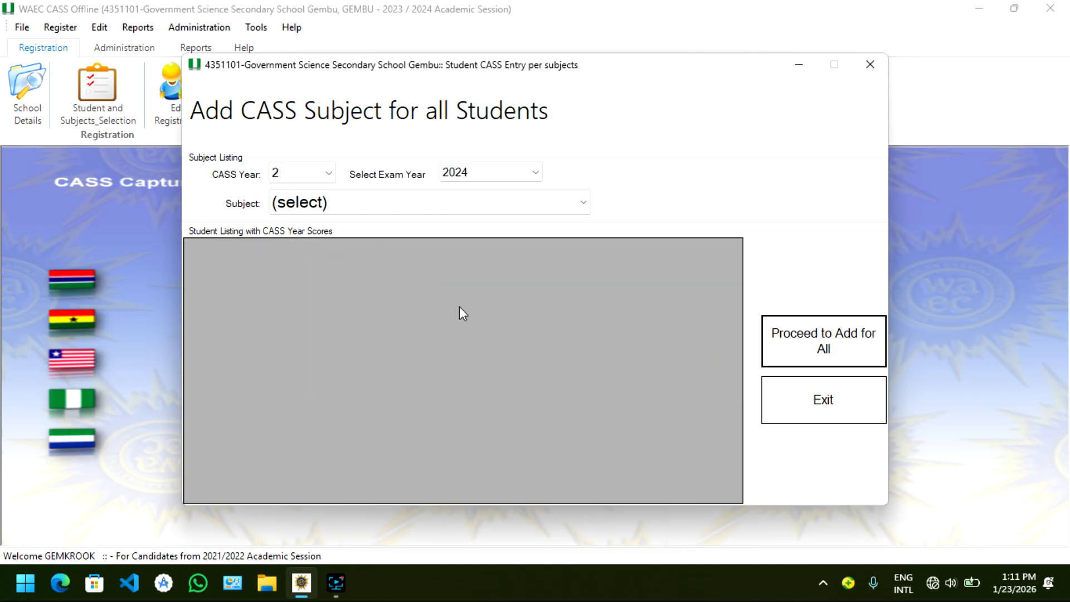
# Load the year 2 Health Education student list, scroll through its scores, and close the dialog
pyautogui.click(492, 204)
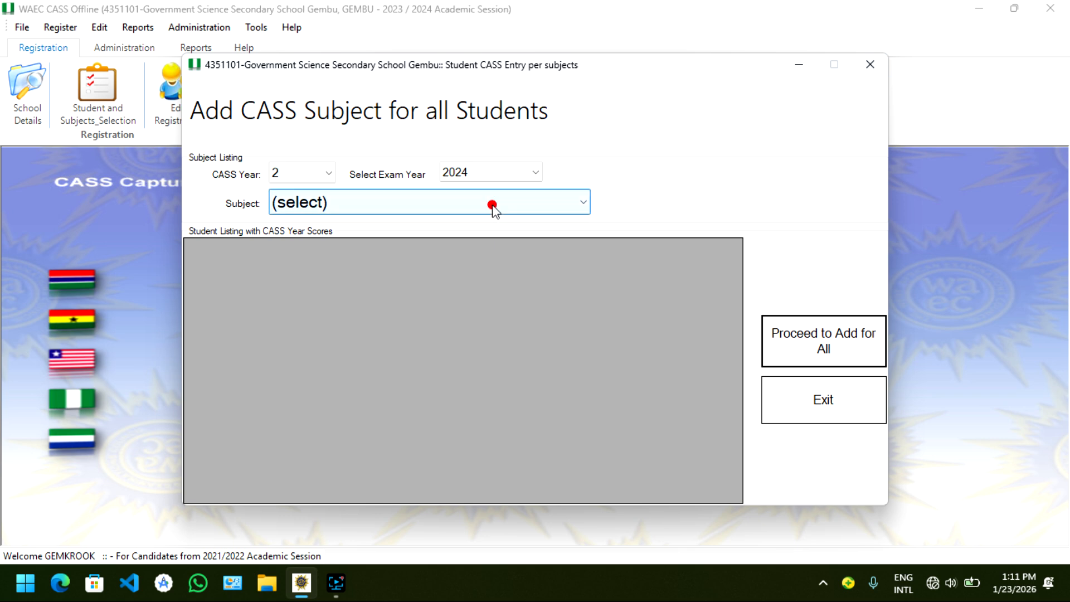
pyautogui.click(461, 155)
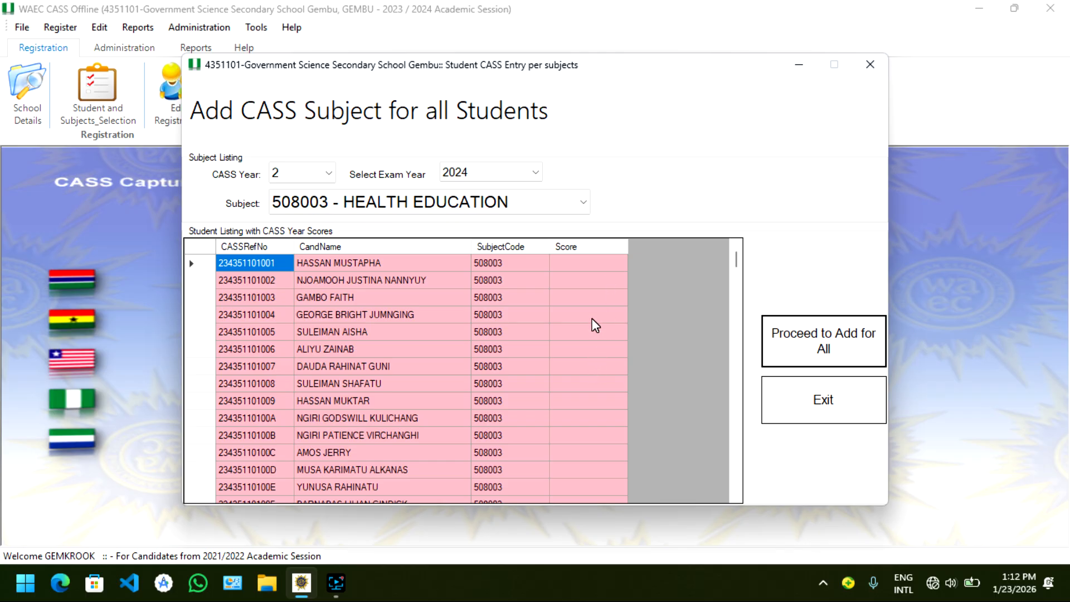
pyautogui.scroll(-20, 578, 380)
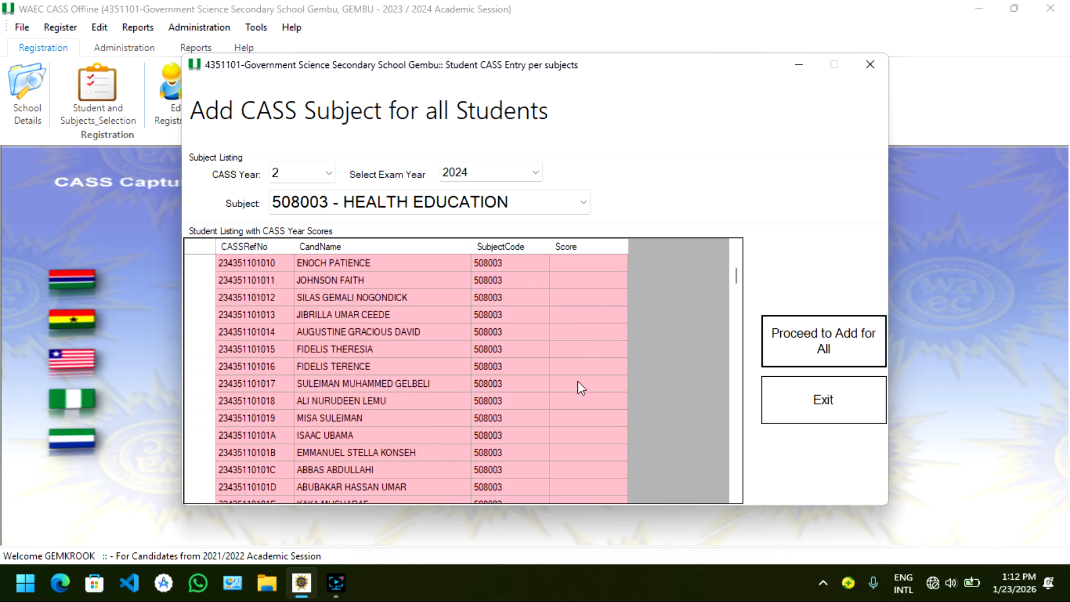
pyautogui.scroll(-7, 577, 380)
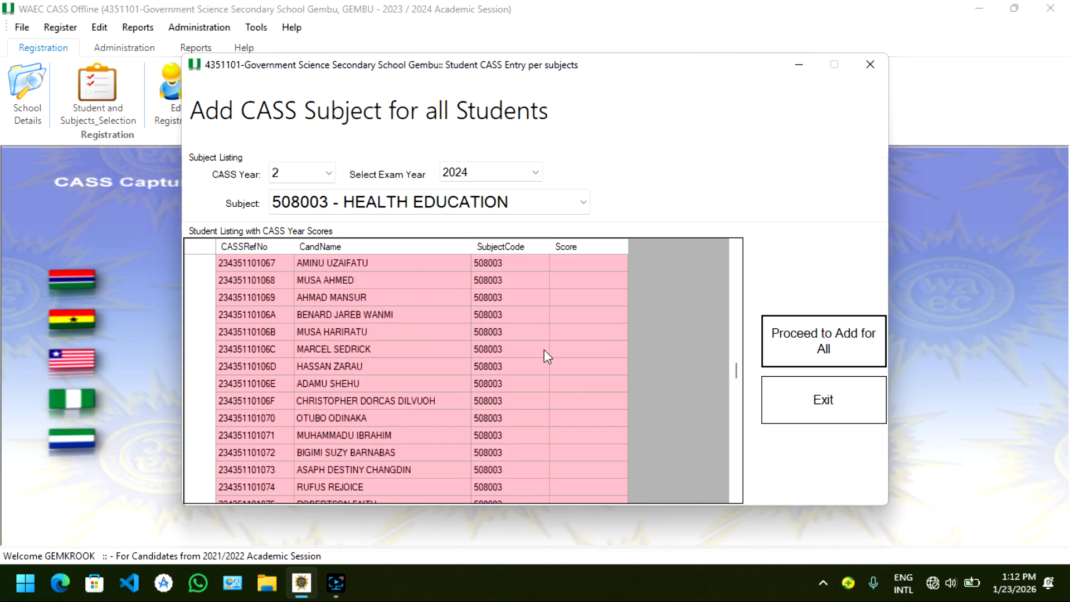
pyautogui.click(824, 415)
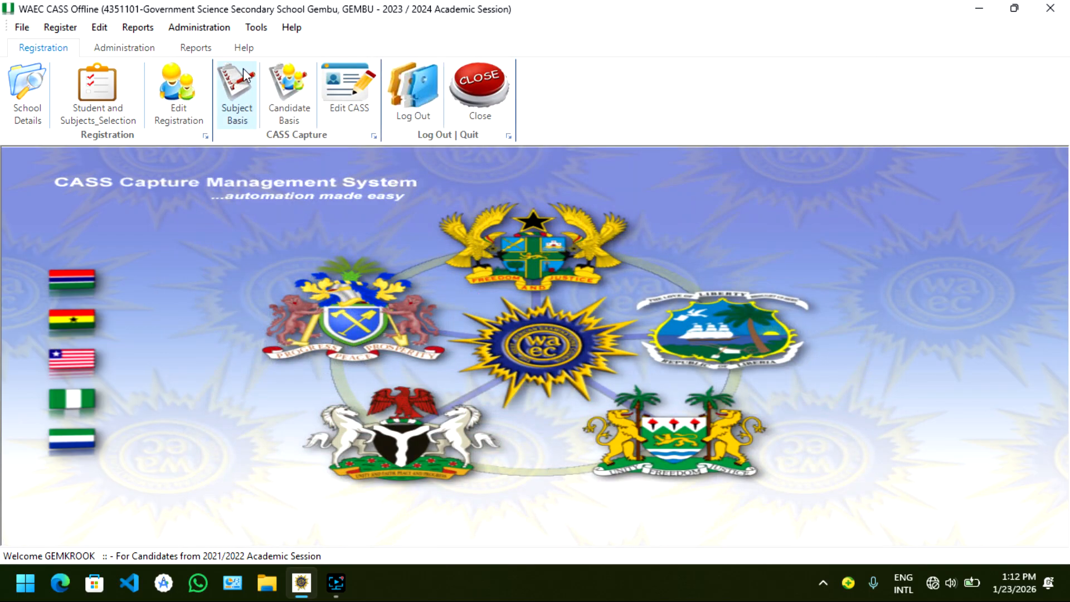
# Open Remove CASS Subjects for all Students and load CASS year 1, exam year 2023, subject 216002 CIVIC EDUCATION
pyautogui.click(226, 28)
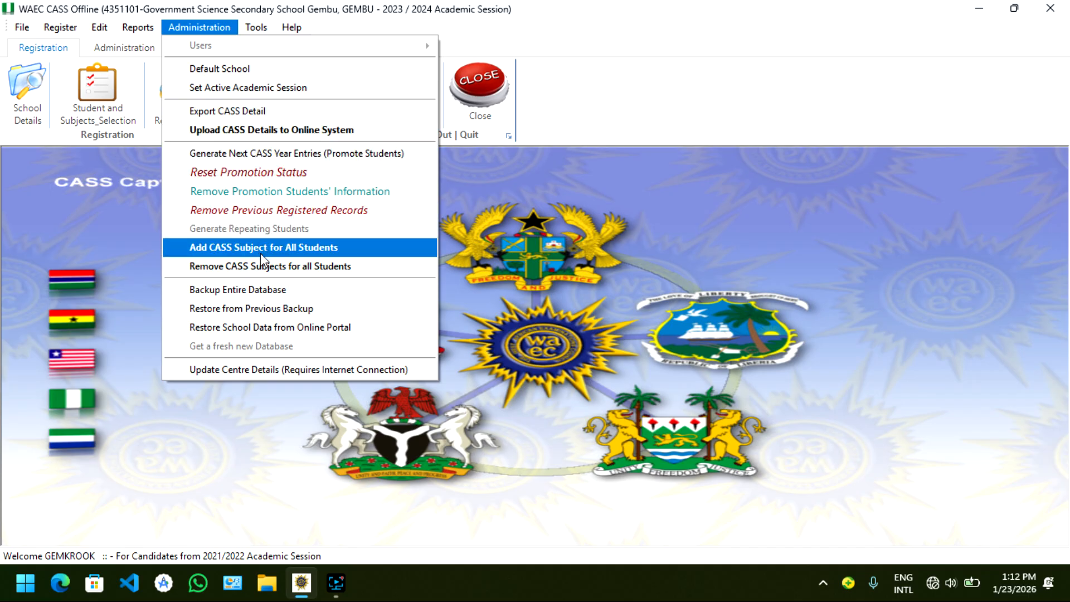
pyautogui.click(270, 264)
pyautogui.click(302, 172)
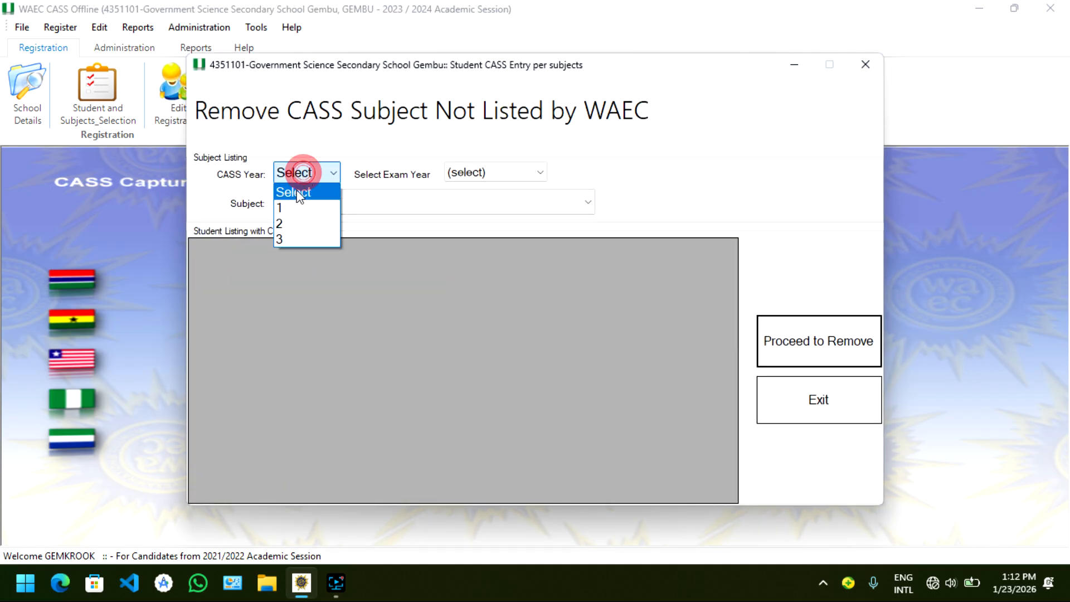
pyautogui.click(290, 207)
pyautogui.click(470, 172)
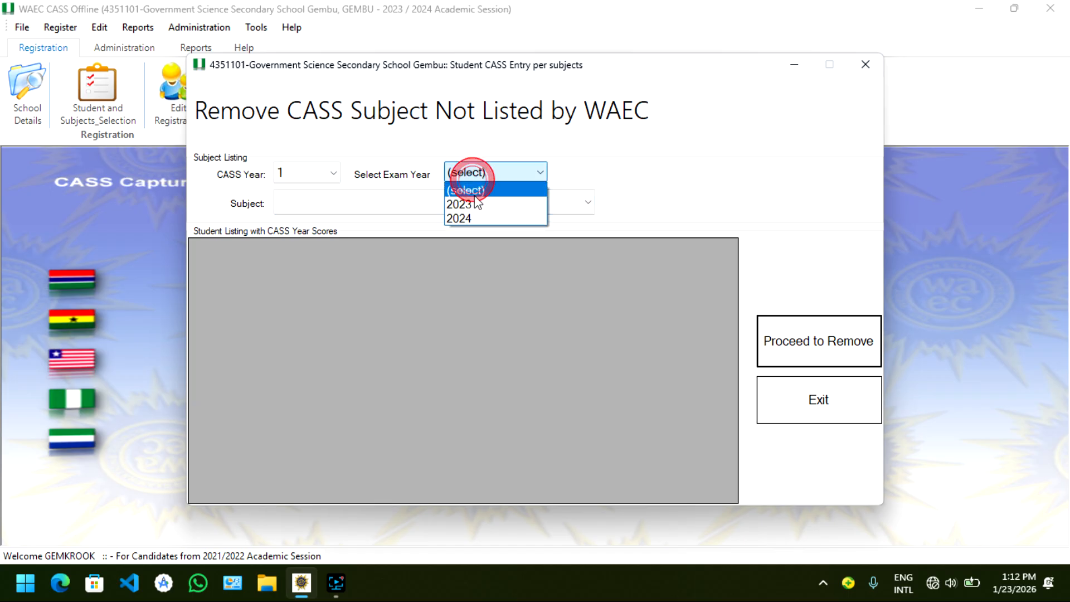
pyautogui.click(471, 204)
pyautogui.click(454, 200)
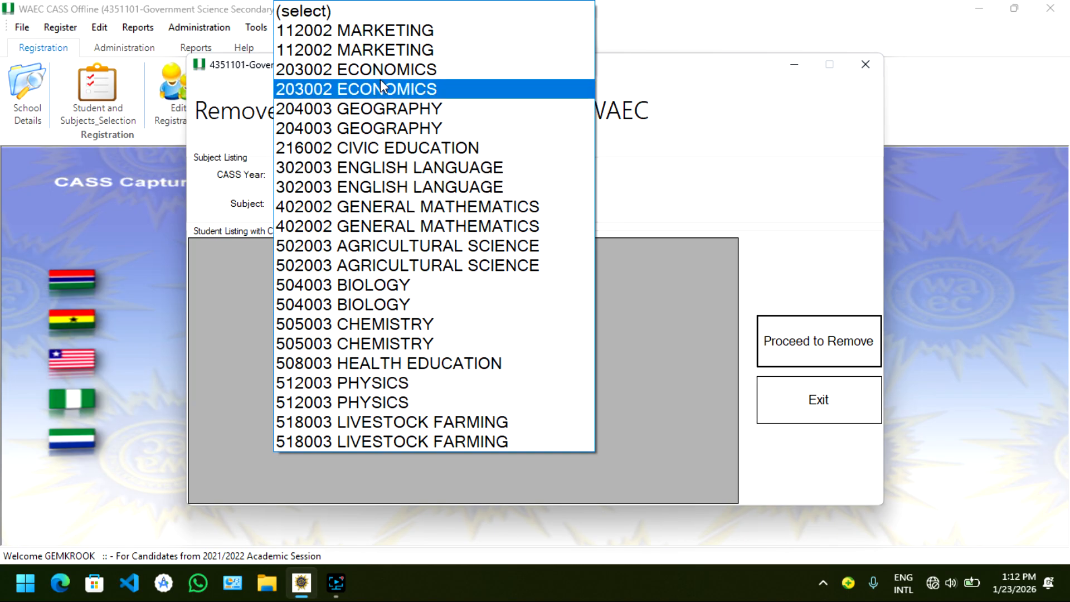
pyautogui.click(407, 147)
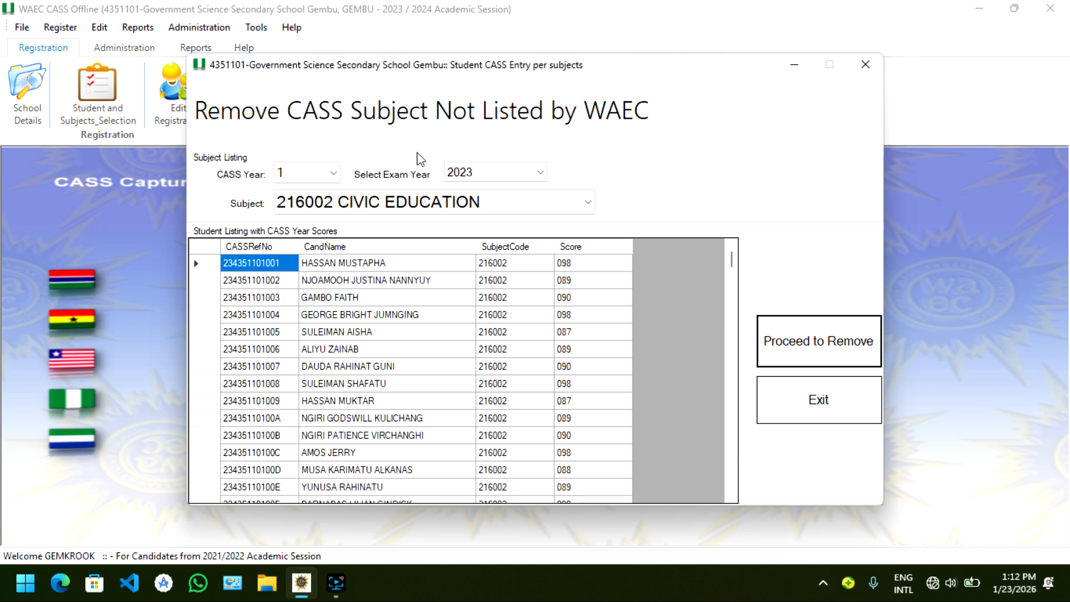
# Pick subject 508003 HEALTH EDUCATION for CASS year 1, exam year 2023, and remove it, confirming the prompts
pyautogui.click(361, 205)
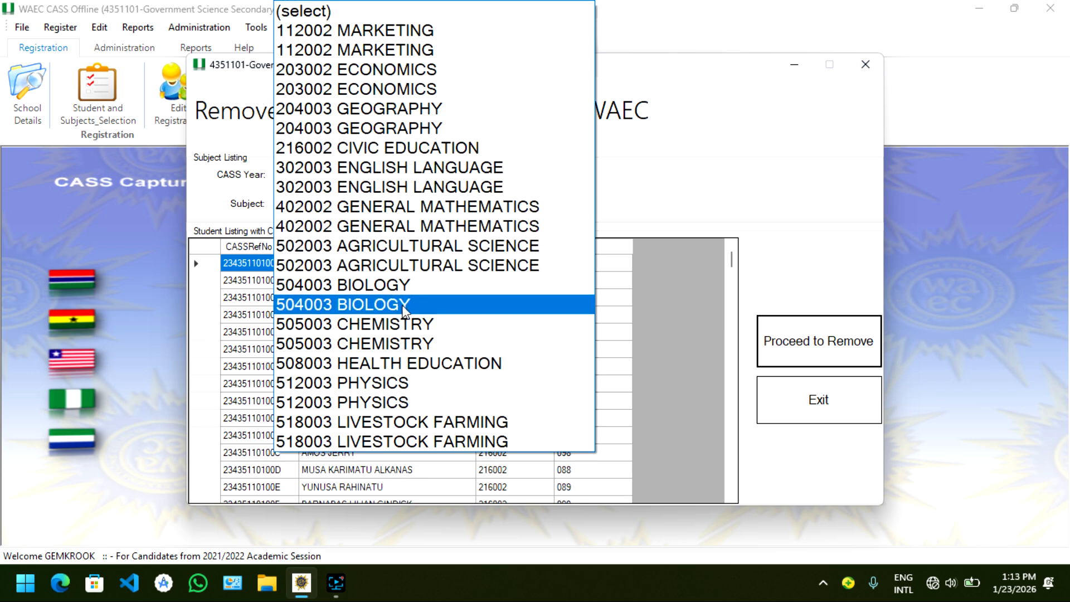
pyautogui.click(415, 359)
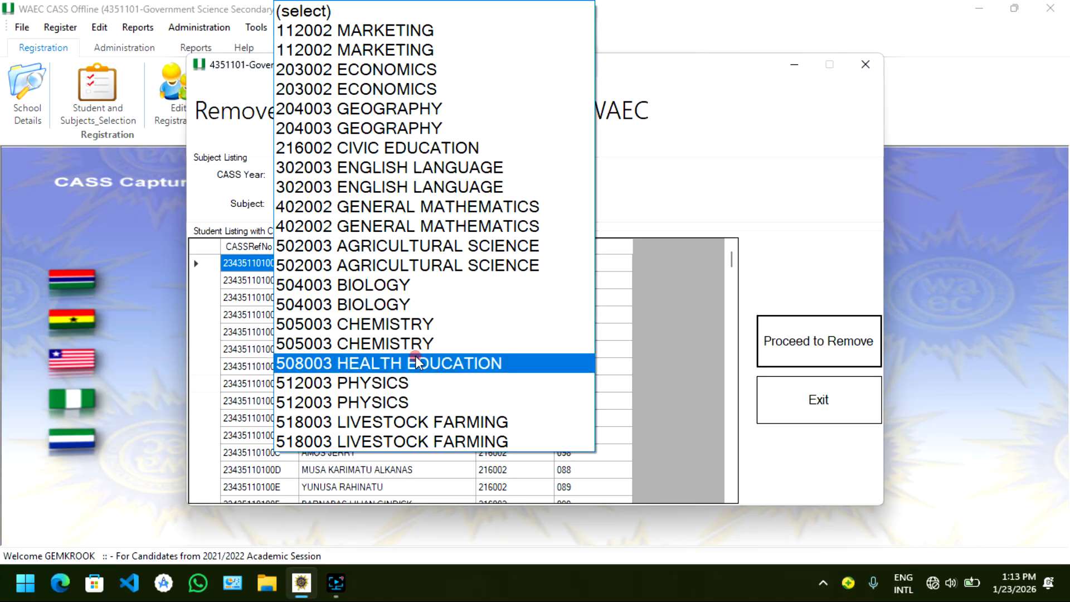
pyautogui.click(638, 363)
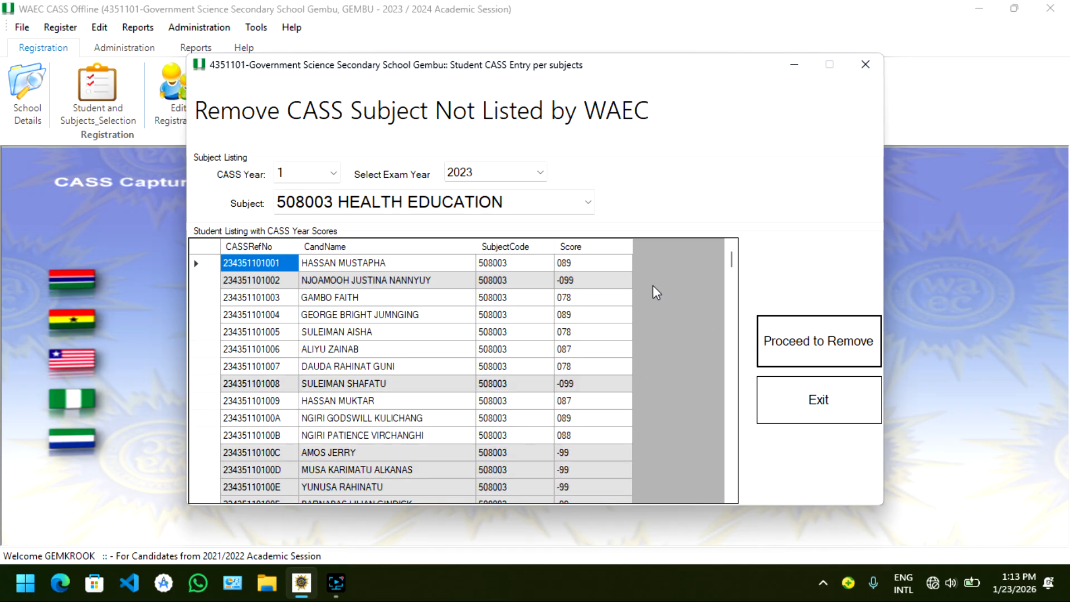
pyautogui.click(815, 339)
pyautogui.click(589, 349)
pyautogui.click(703, 374)
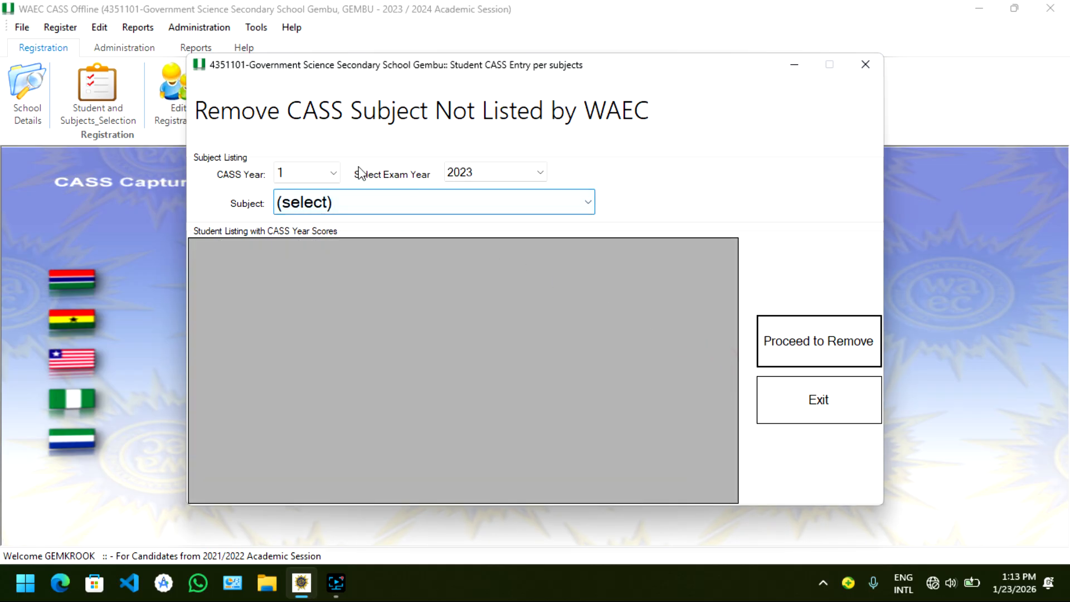
# Remove 508003 HEALTH EDUCATION for CASS year 2, exam year 2024, acknowledge the message, and exit the dialog
pyautogui.click(332, 174)
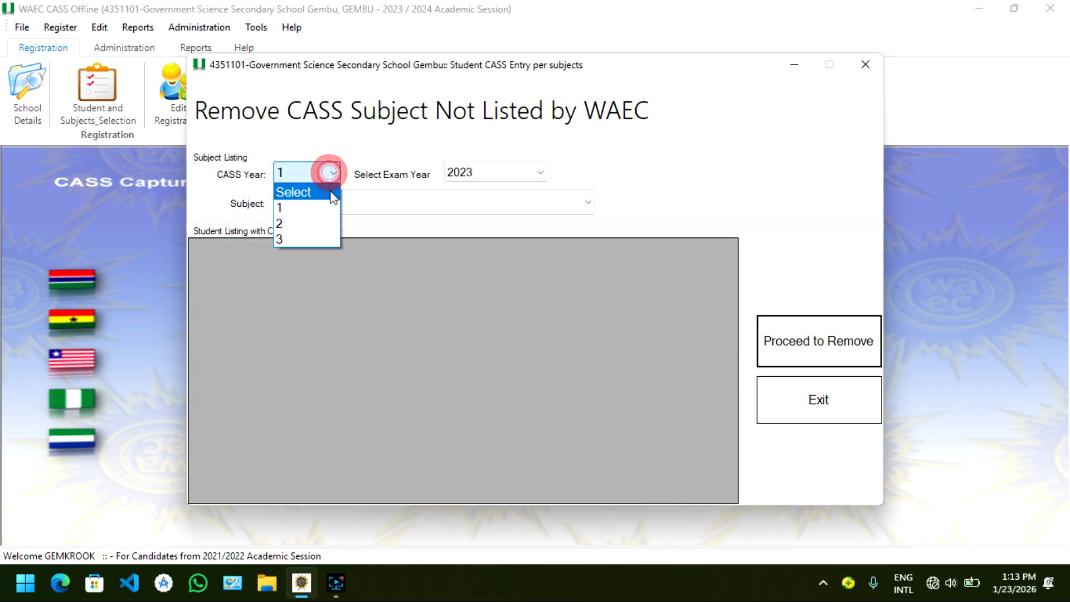
pyautogui.click(330, 222)
pyautogui.click(521, 173)
pyautogui.click(469, 217)
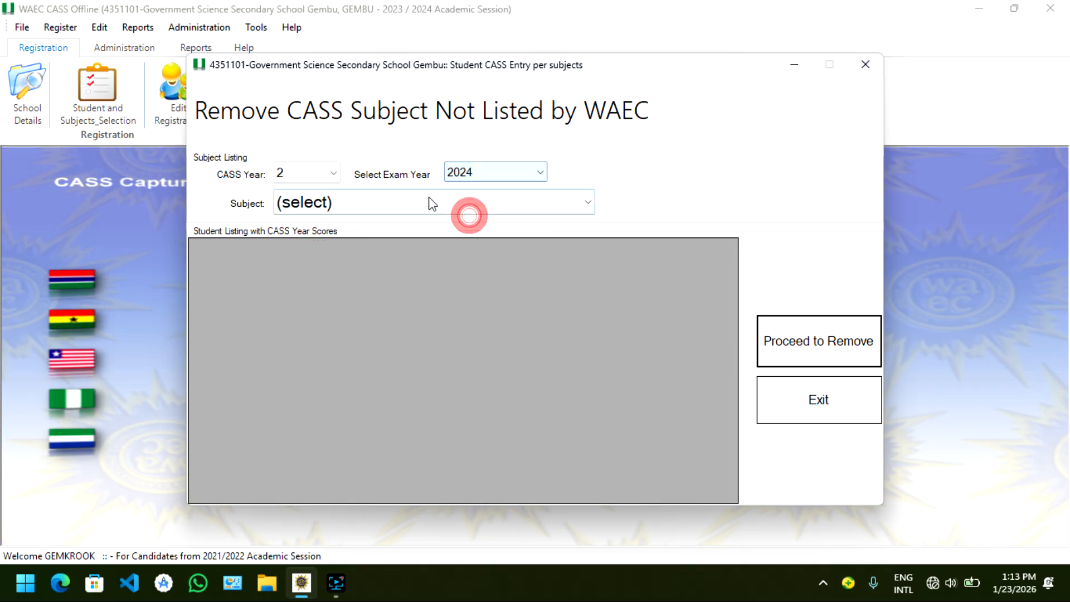
pyautogui.click(428, 198)
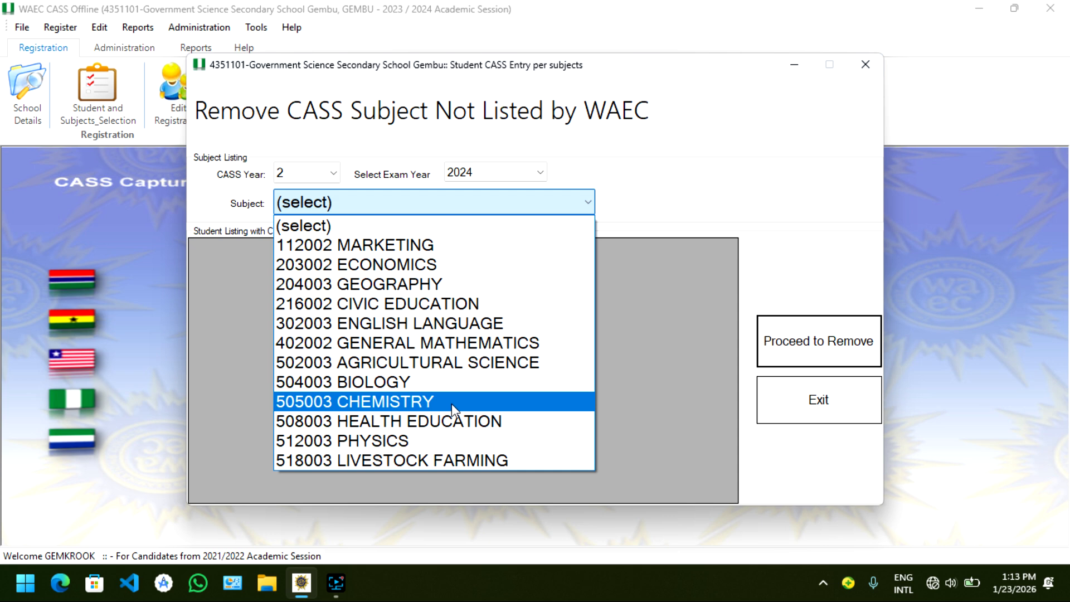
pyautogui.click(463, 422)
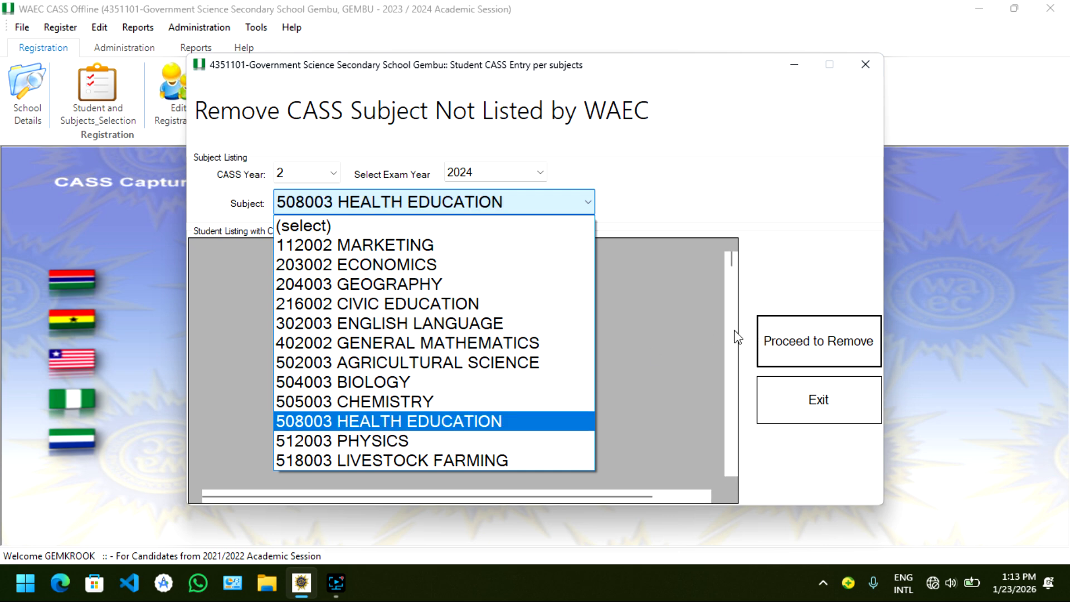
pyautogui.click(848, 345)
pyautogui.click(586, 353)
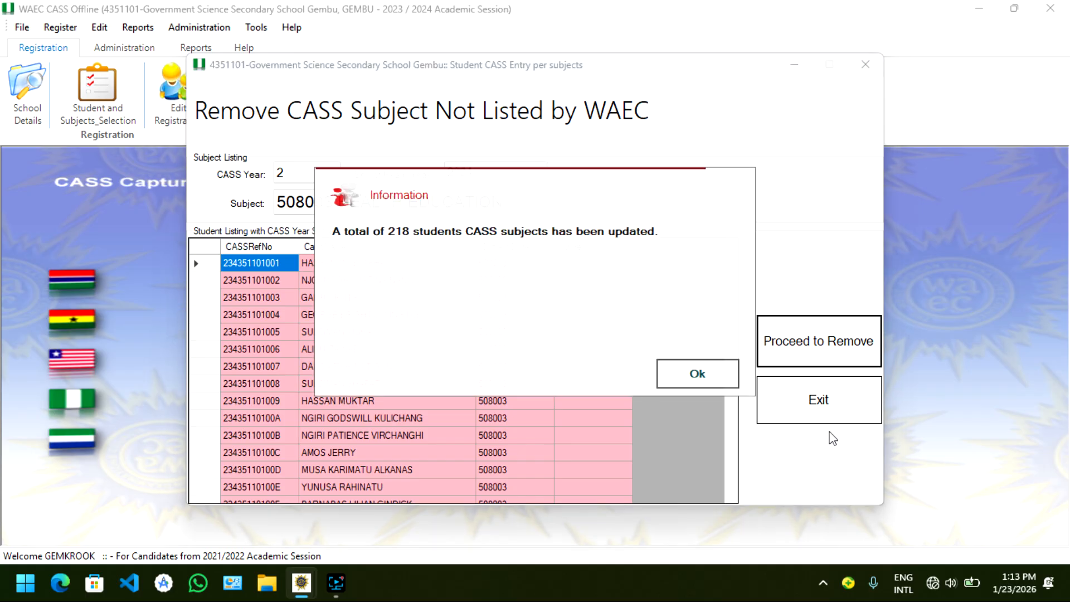
pyautogui.click(724, 380)
pyautogui.click(815, 412)
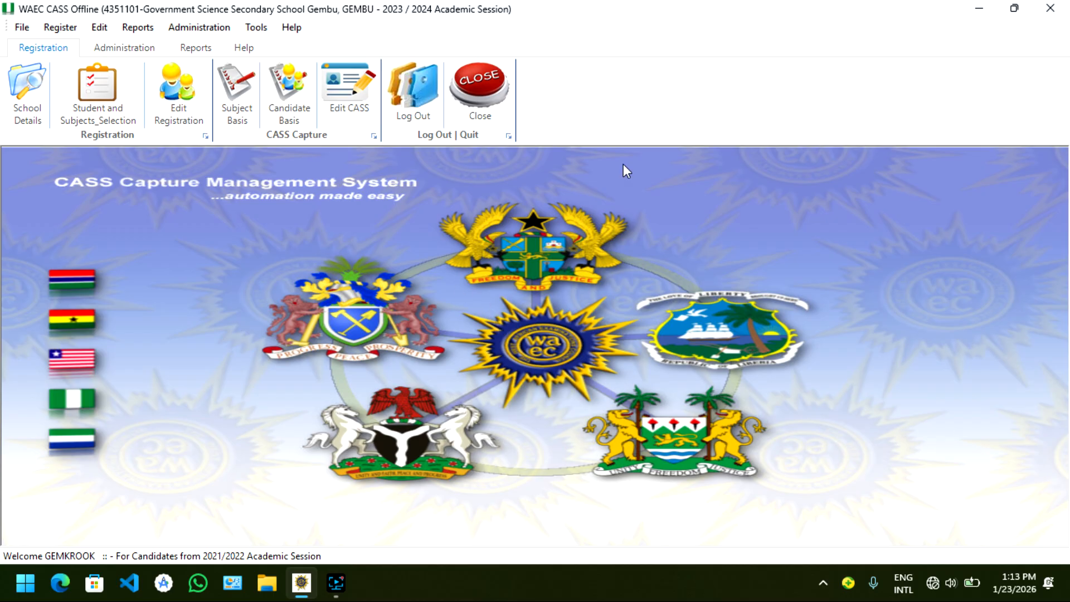
# Minimize CASS Offline and switch to the WAEC WASSCE 2026 offline registration module window
pyautogui.click(984, 7)
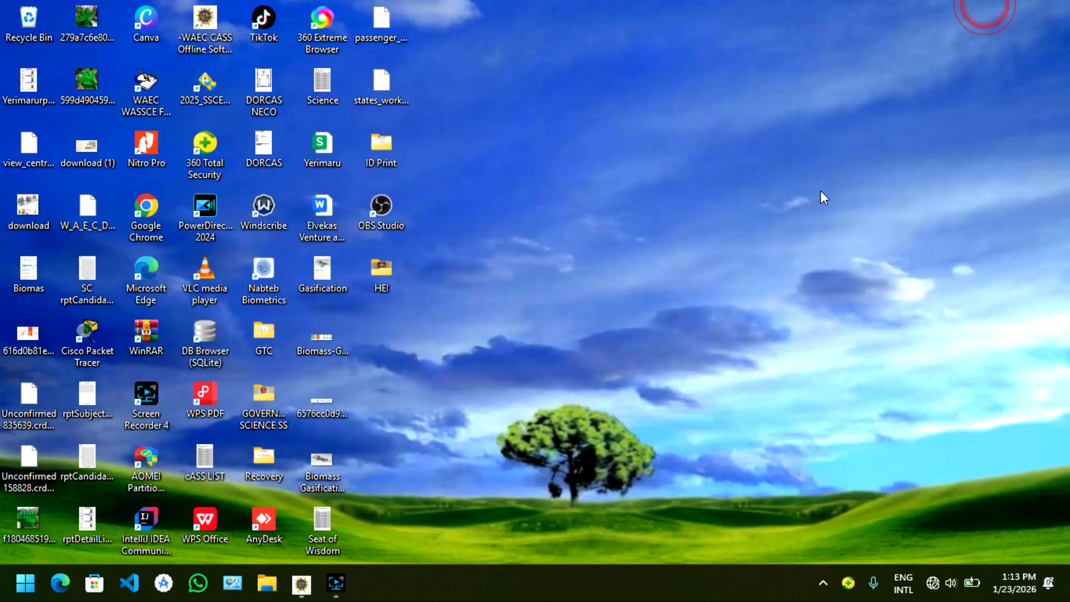
pyautogui.click(824, 583)
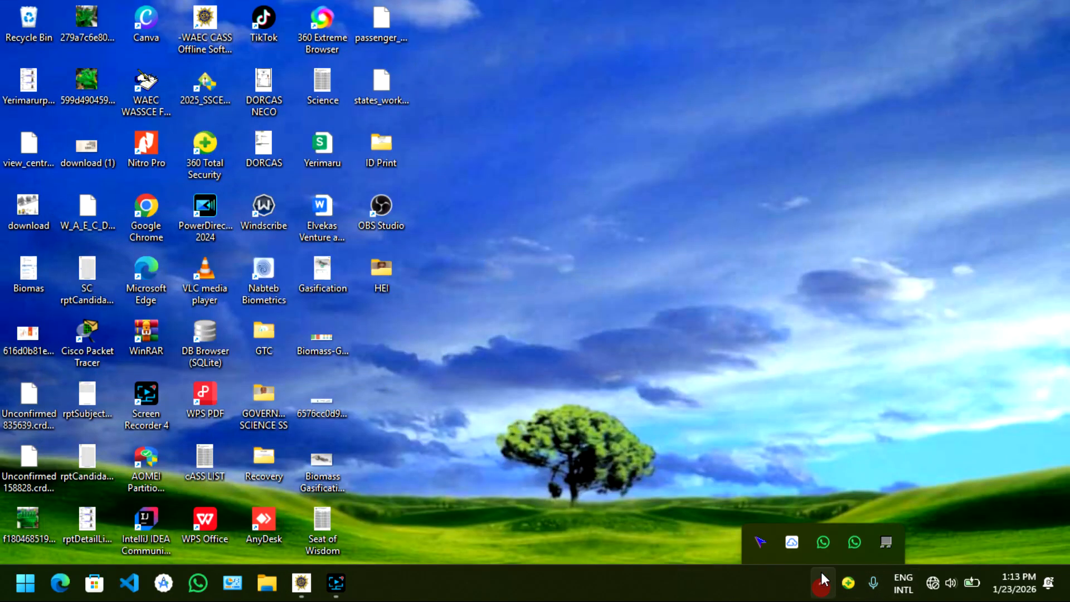
pyautogui.click(753, 505)
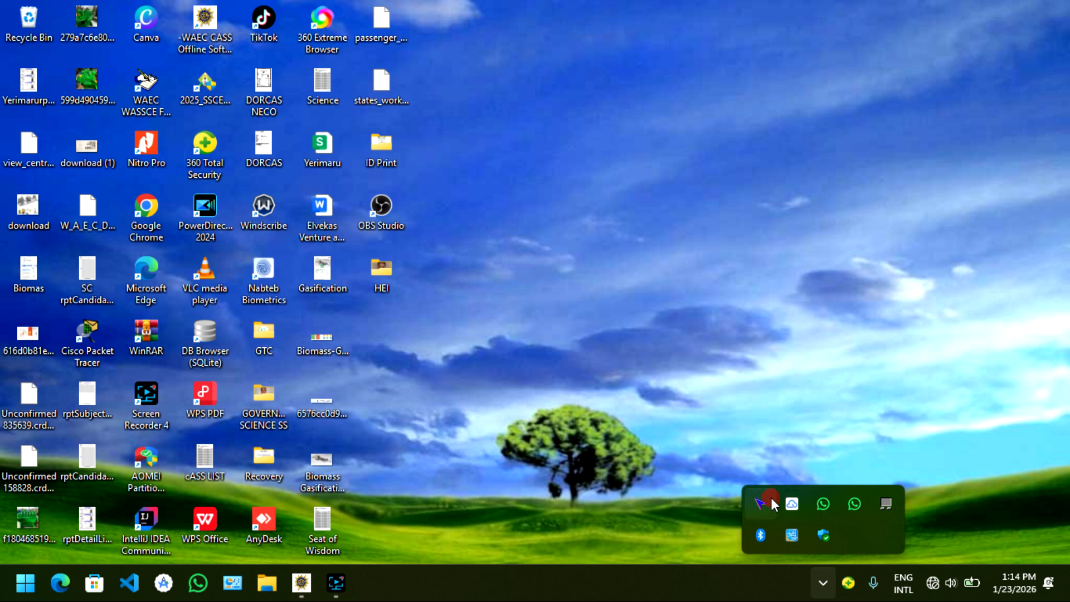
pyautogui.click(771, 500)
pyautogui.press('super+Tab')
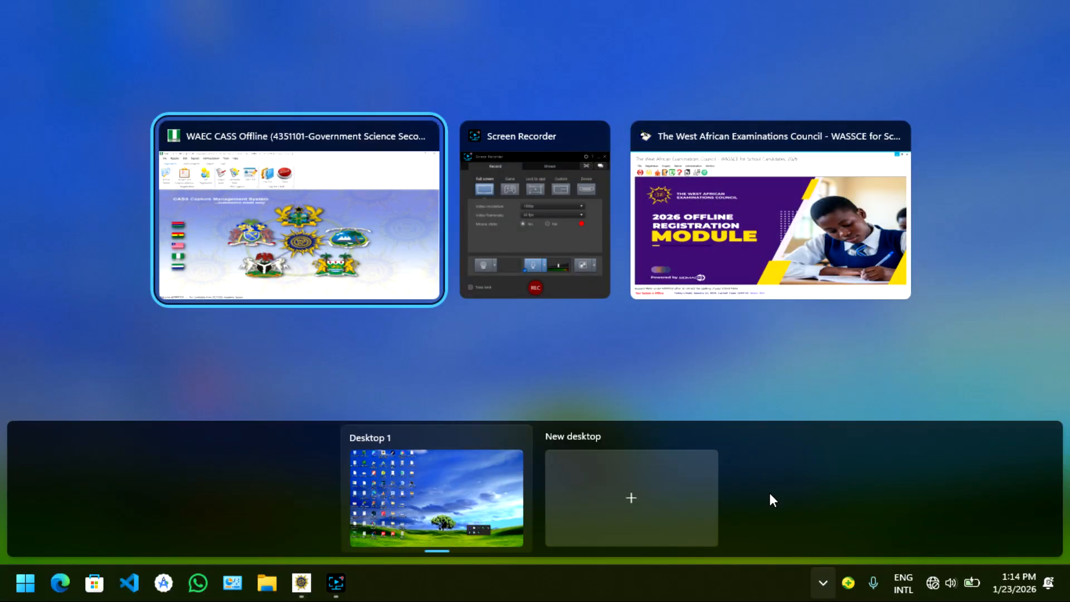
pyautogui.click(716, 282)
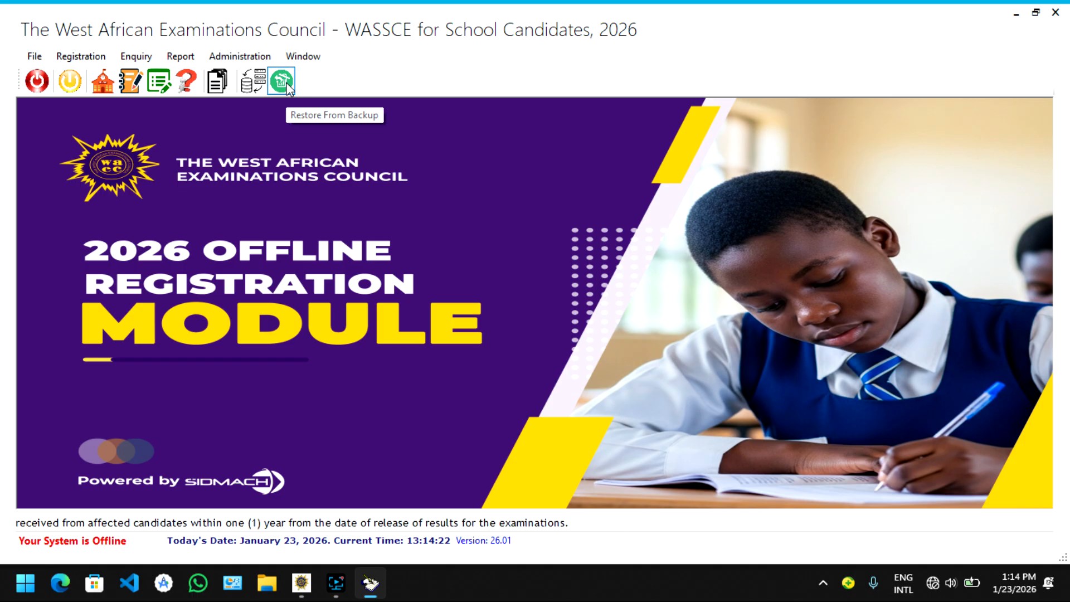
# Open Update Base Data, tick Update Centres and Update Subjects, and close it without updating
pyautogui.click(259, 56)
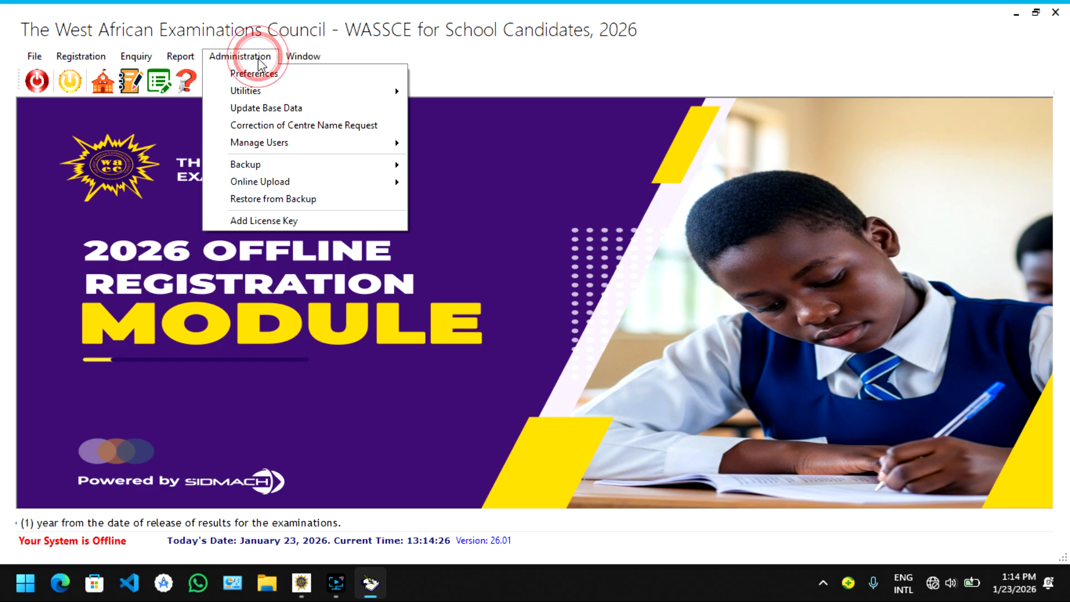
pyautogui.click(273, 108)
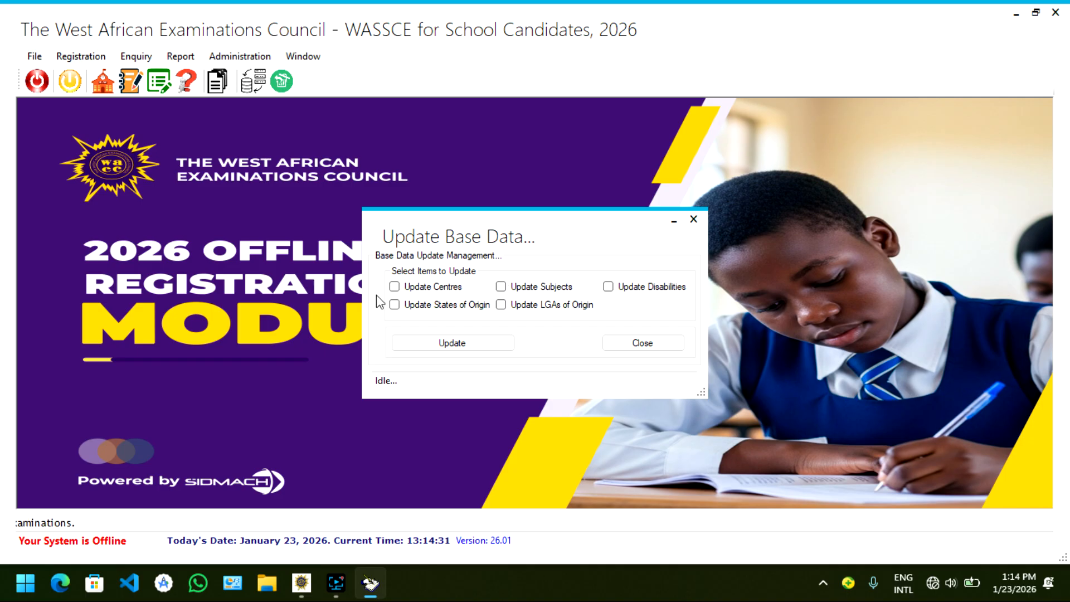
pyautogui.click(394, 286)
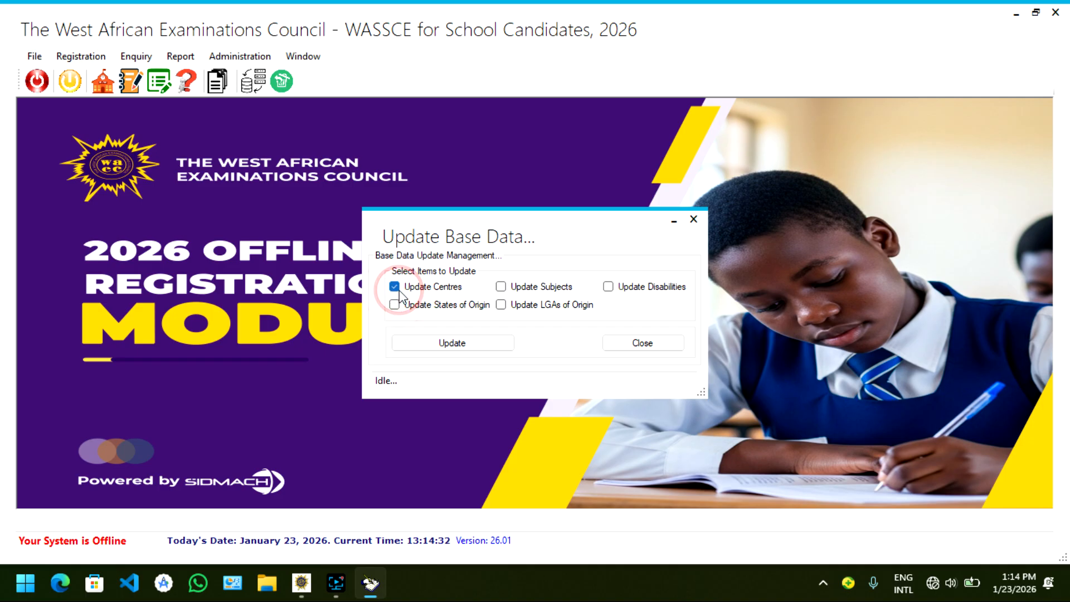
pyautogui.click(501, 286)
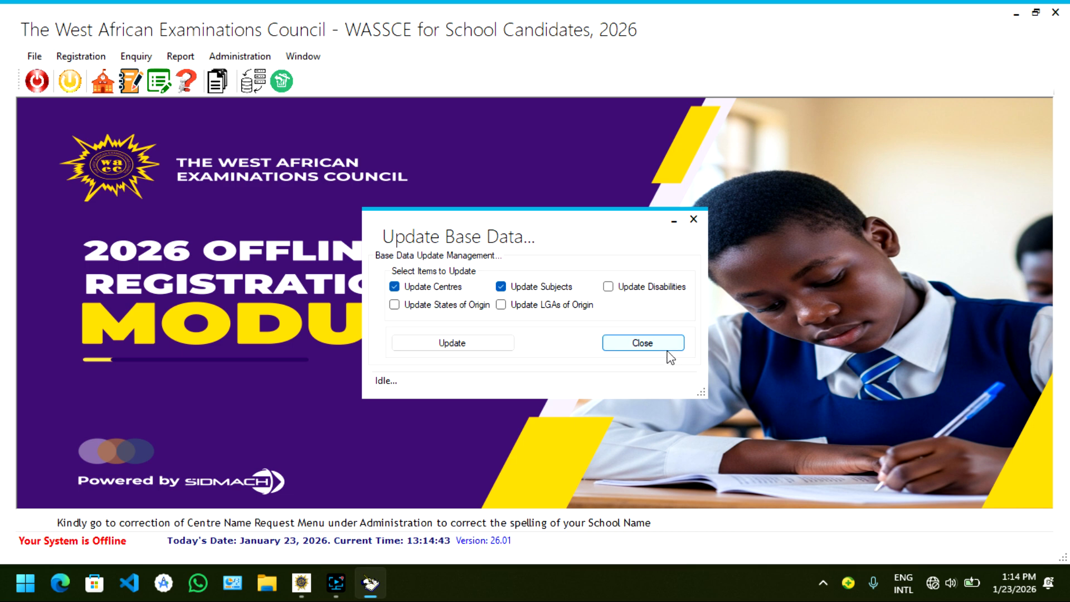
pyautogui.click(643, 343)
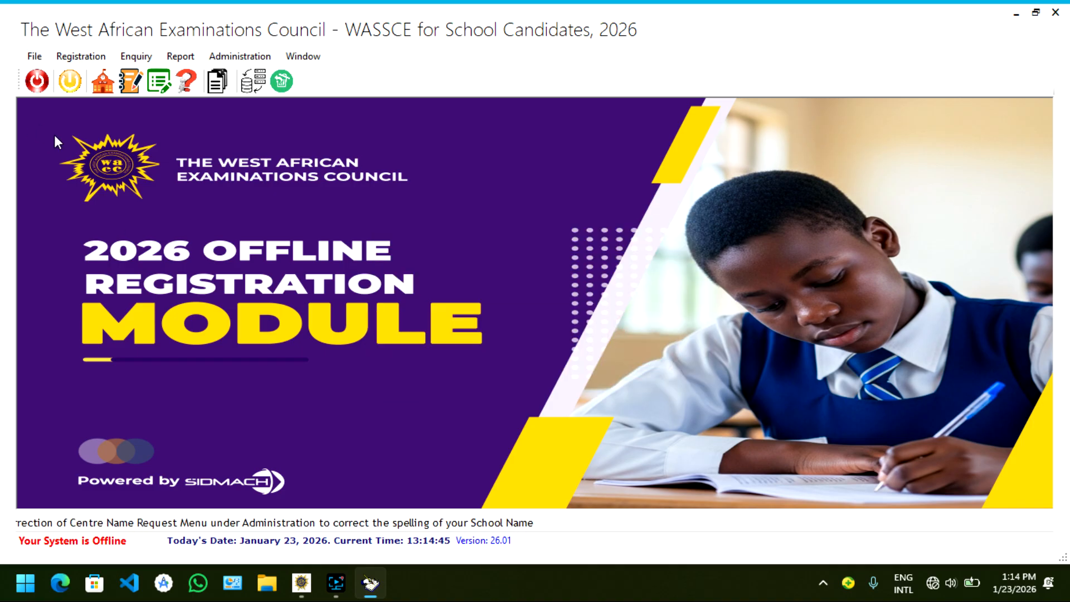
pyautogui.click(81, 57)
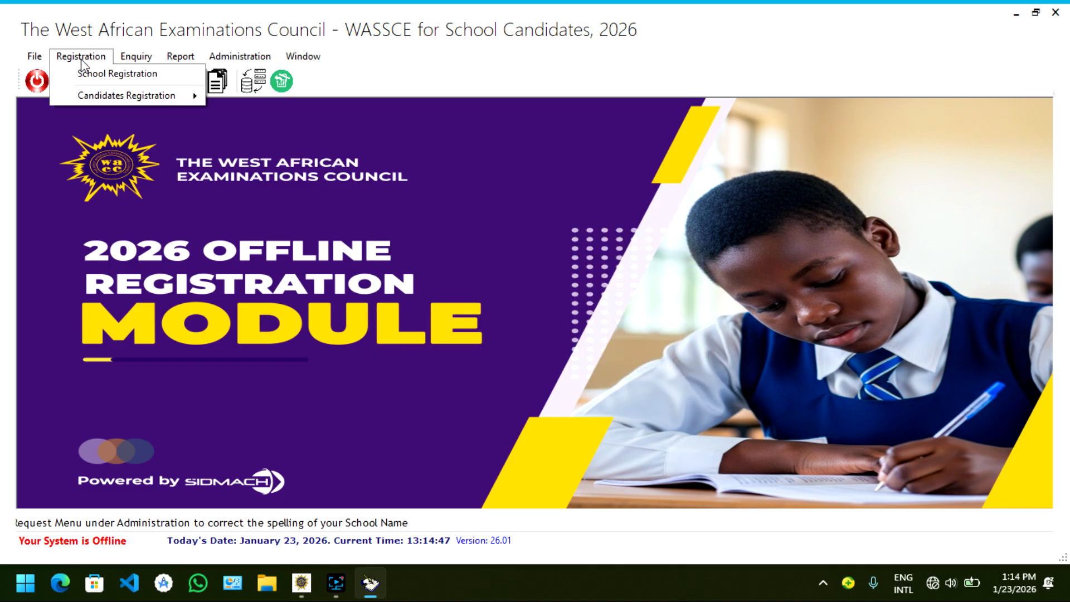
pyautogui.click(152, 98)
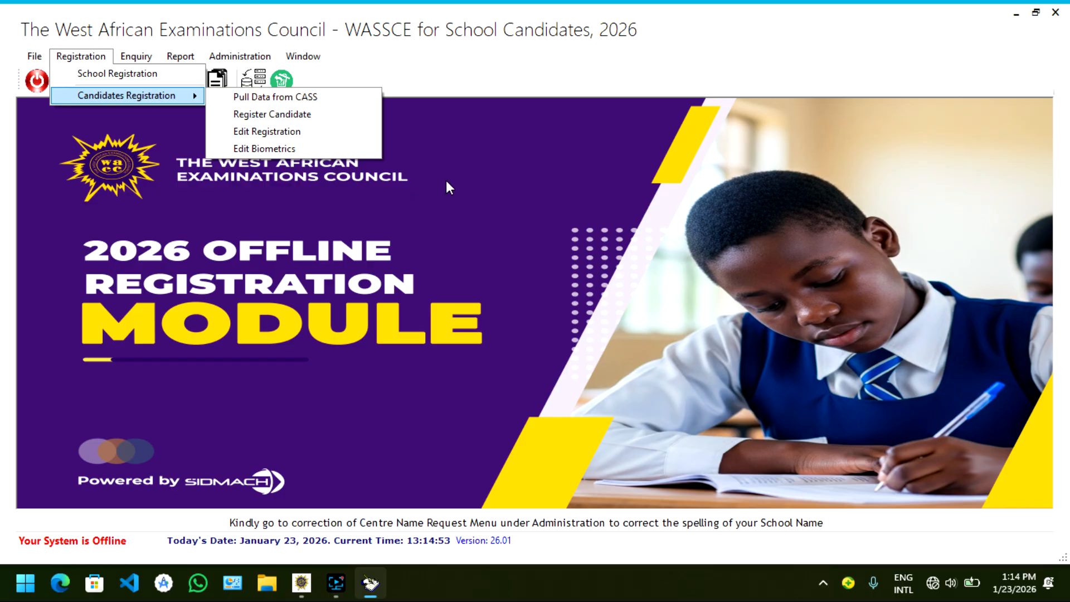
# Connect the computer to the available Wi-Fi network from the system quick settings
pyautogui.click(925, 579)
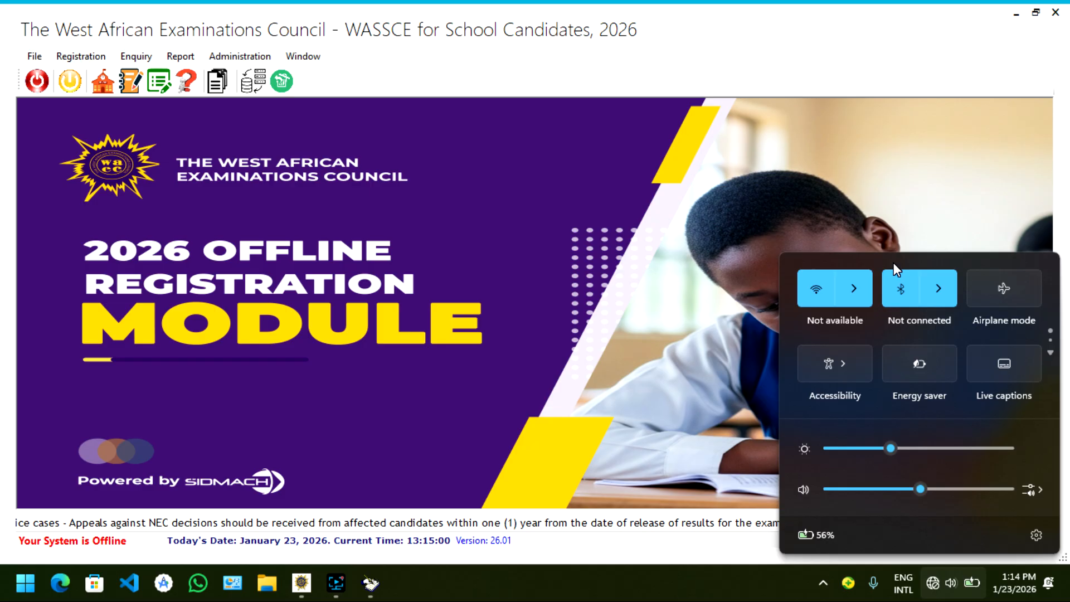
pyautogui.click(854, 288)
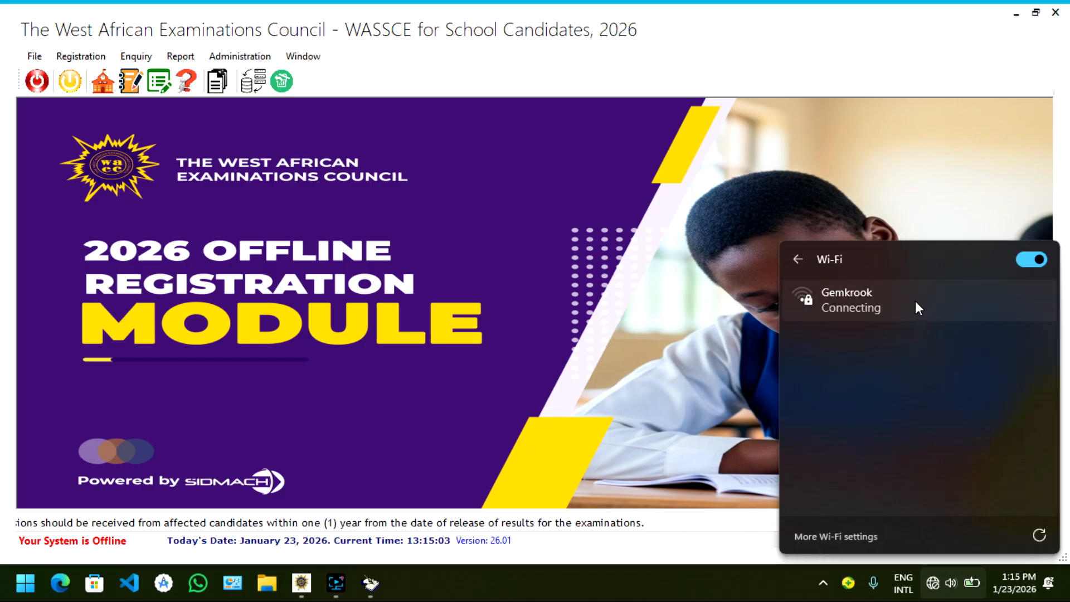
pyautogui.click(916, 302)
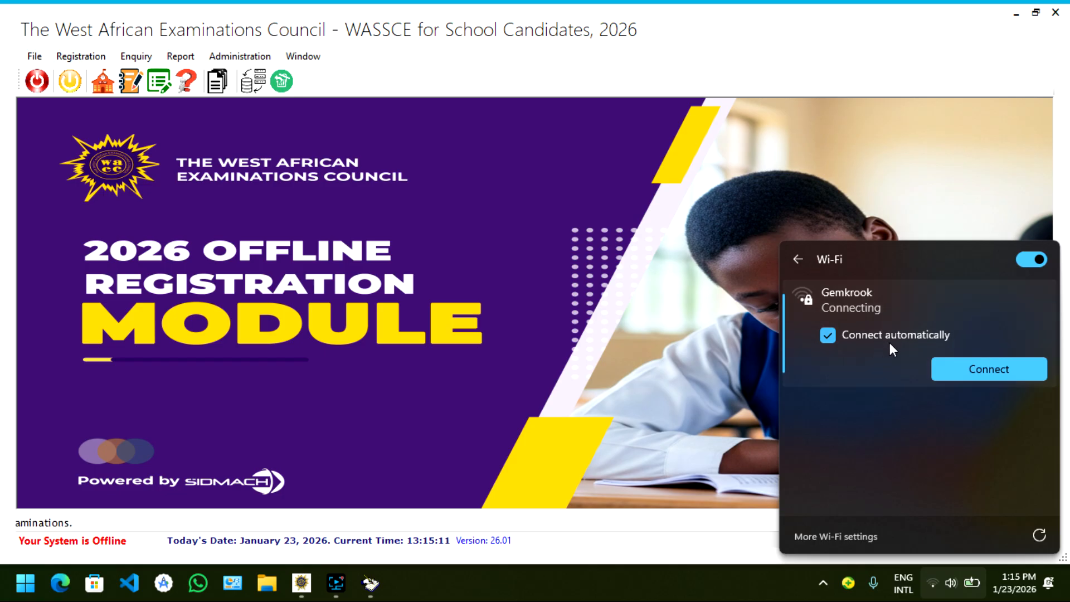
pyautogui.click(717, 375)
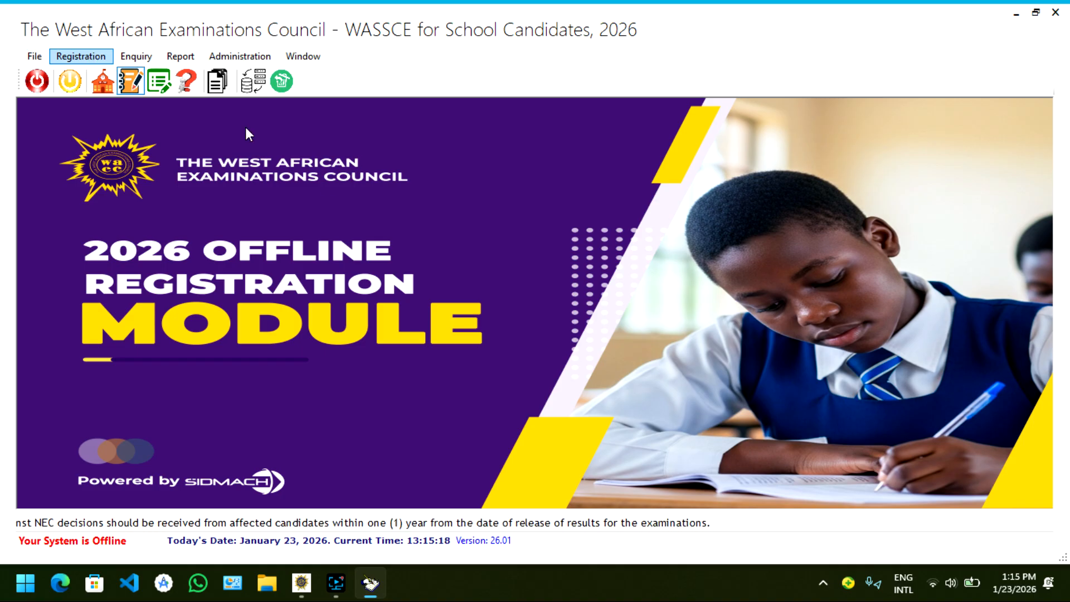
# Open Pull Data from CASS under candidates registration and pull all candidates in centre 4351120
pyautogui.click(94, 62)
pyautogui.moveTo(144, 99)
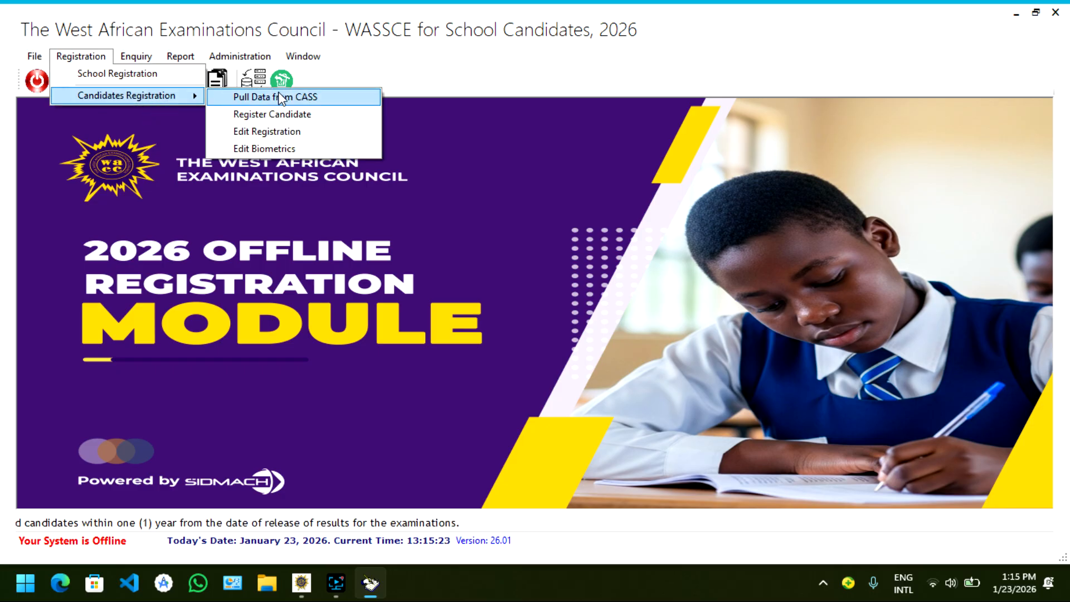
pyautogui.click(291, 97)
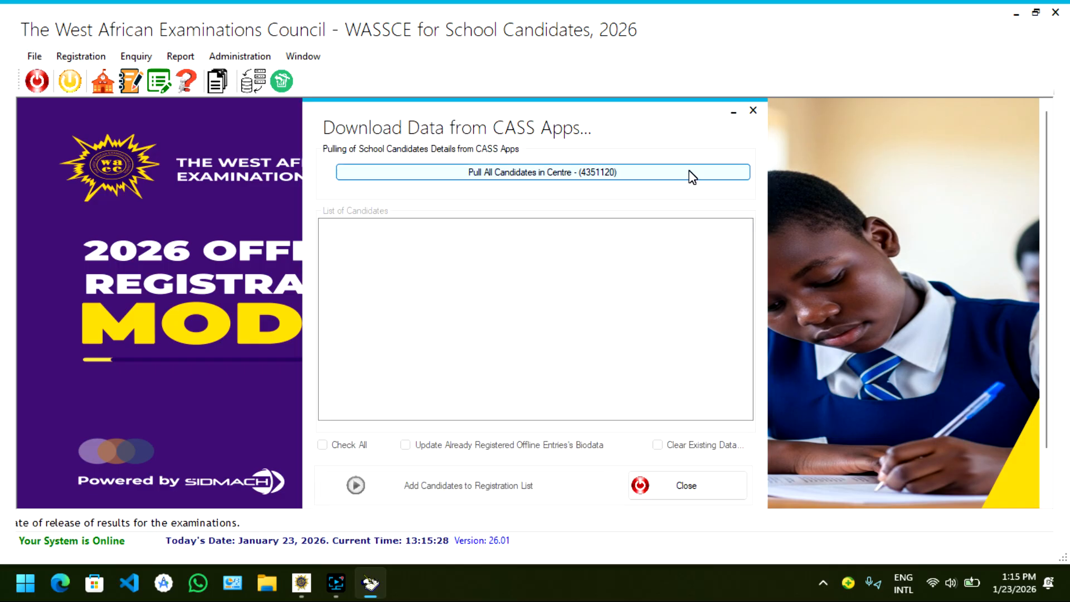
pyautogui.click(570, 169)
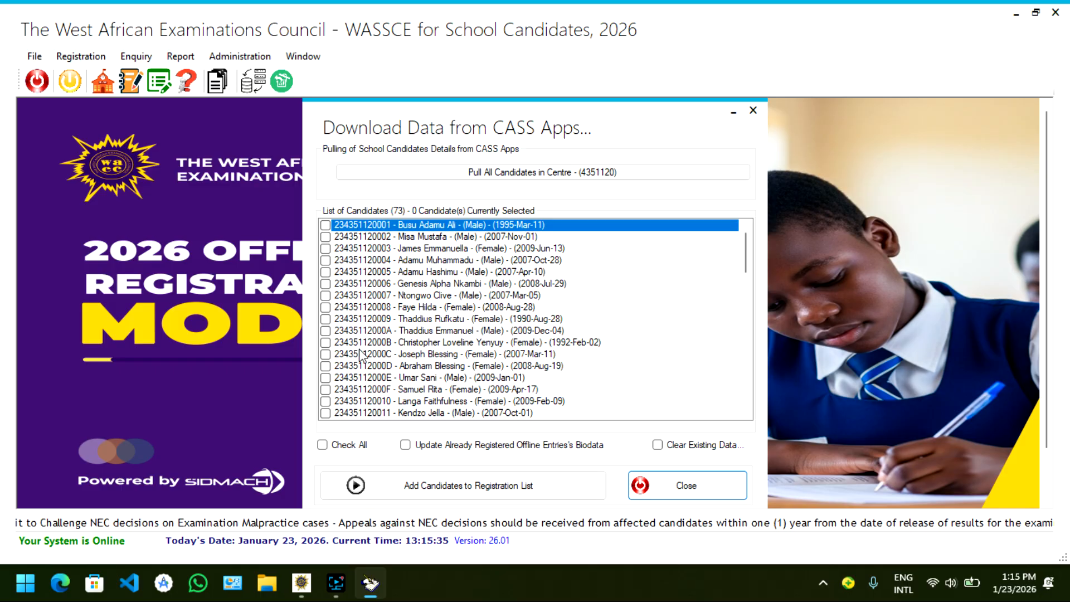
# Check all candidates, tick Clear Existing Data, and add them to the registration list, acknowledging the message
pyautogui.click(353, 444)
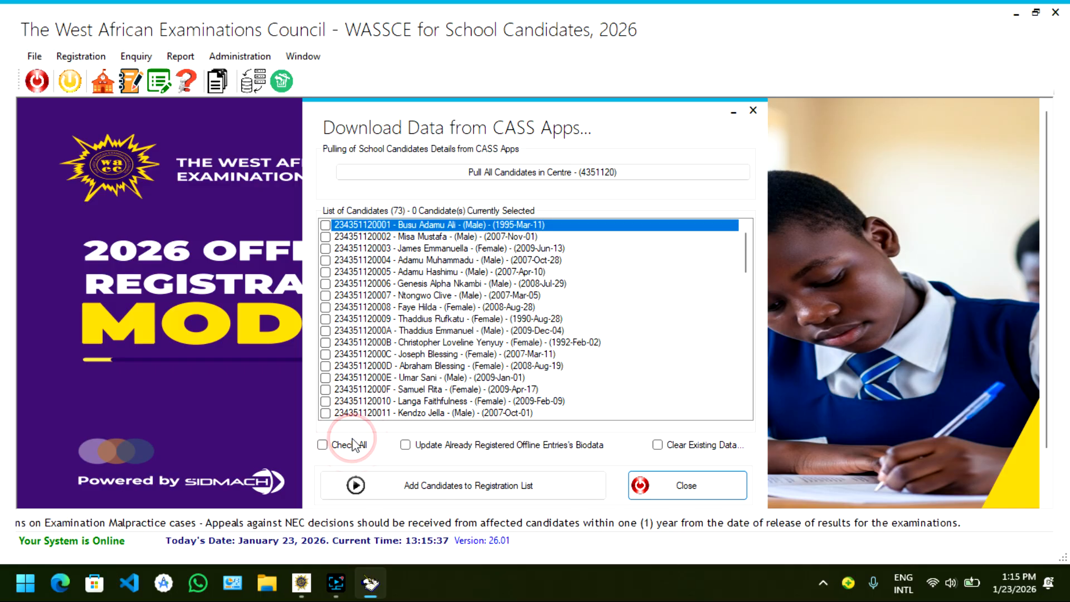
pyautogui.click(322, 445)
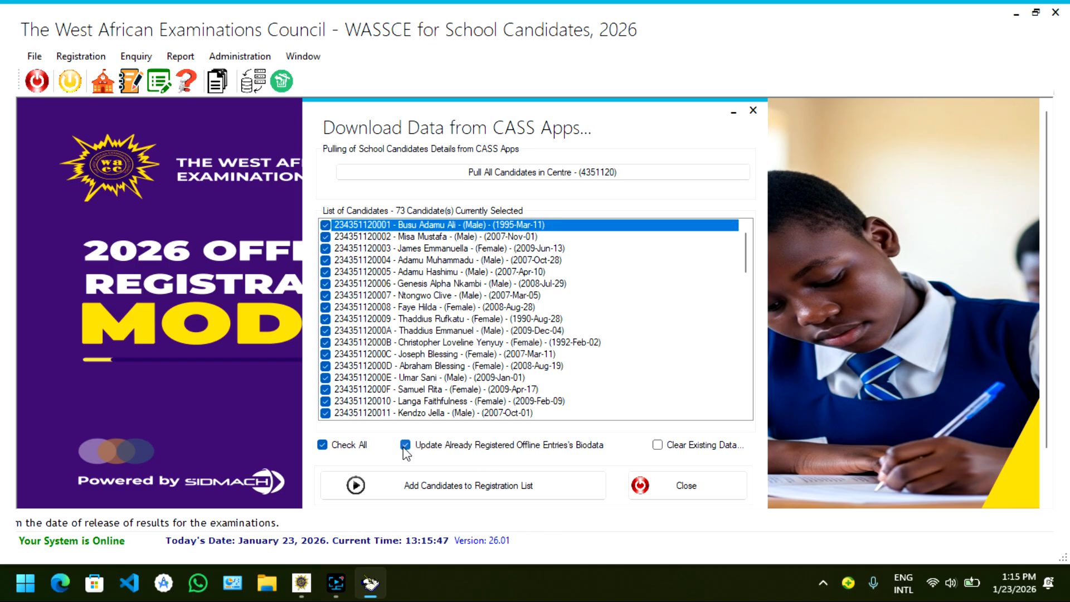
pyautogui.click(661, 445)
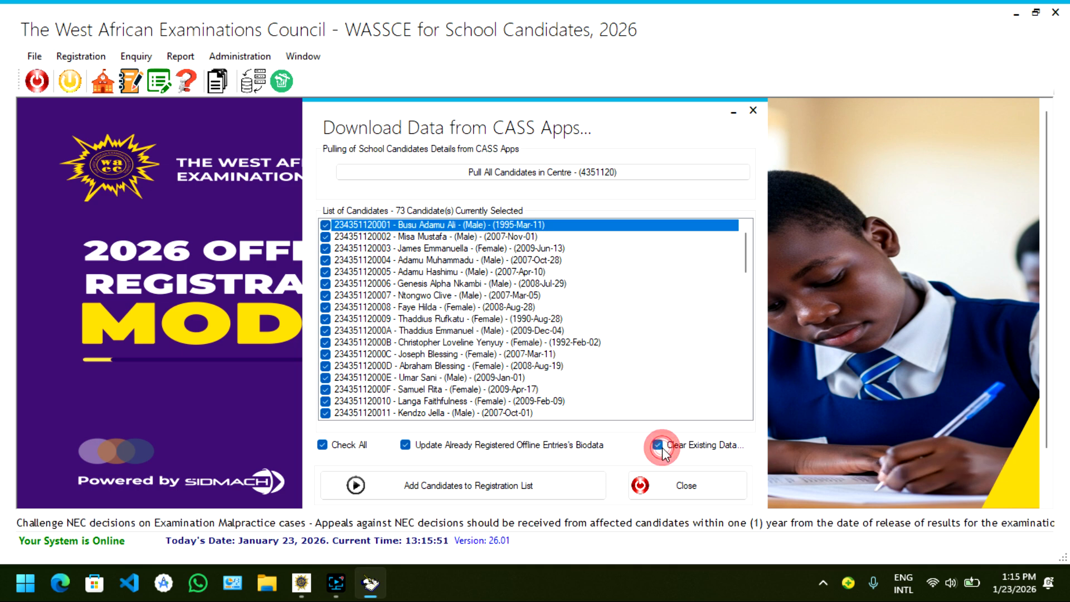
pyautogui.click(540, 484)
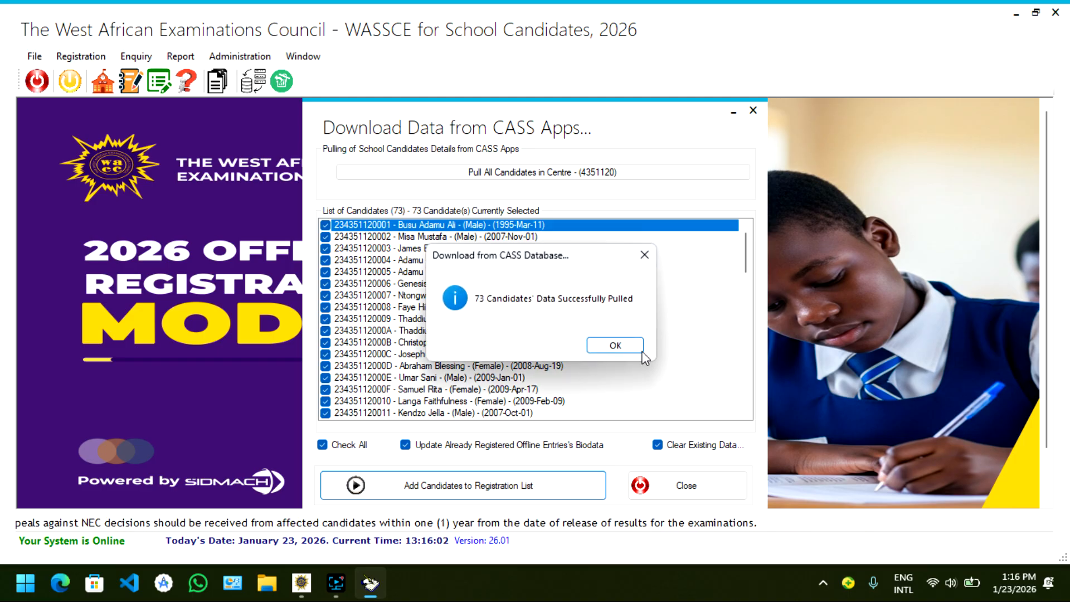
pyautogui.click(624, 345)
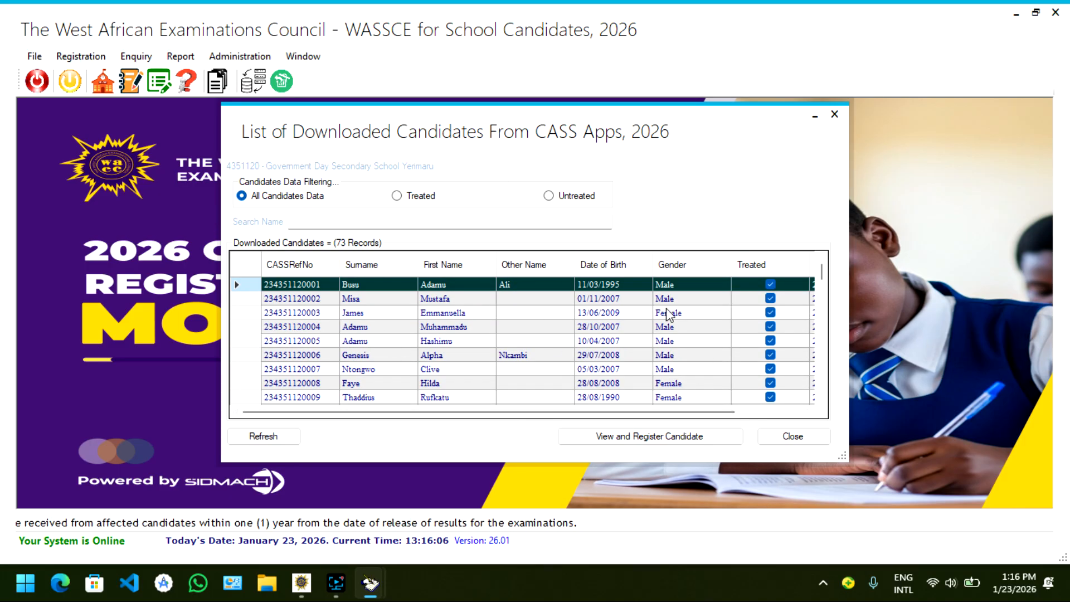
# Scroll through the list of downloaded candidates from CASS Apps, then close it
pyautogui.scroll(-12, 638, 361)
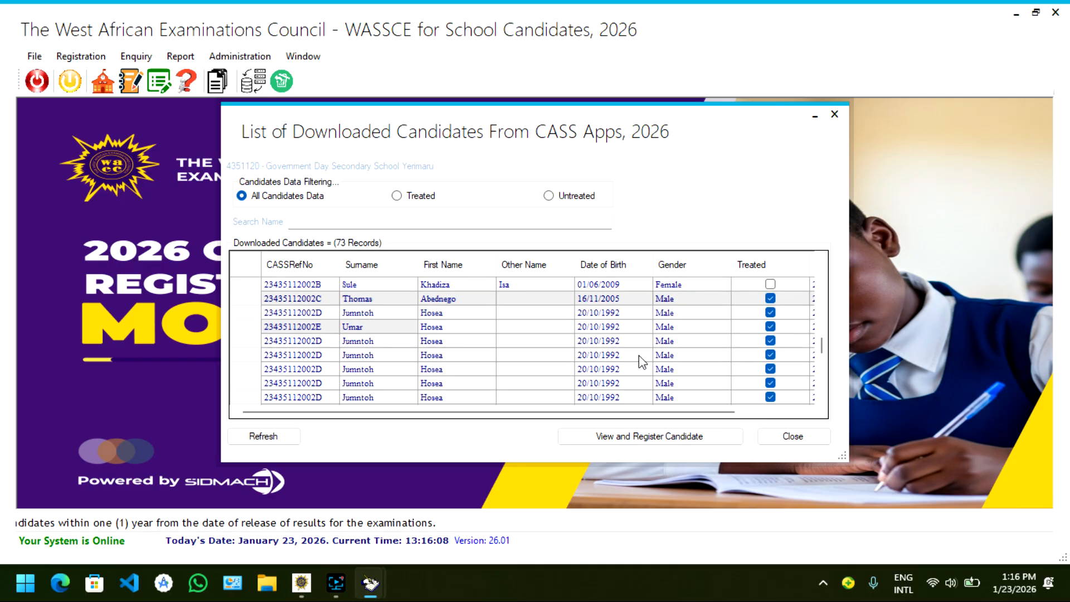
pyautogui.scroll(-5, 638, 361)
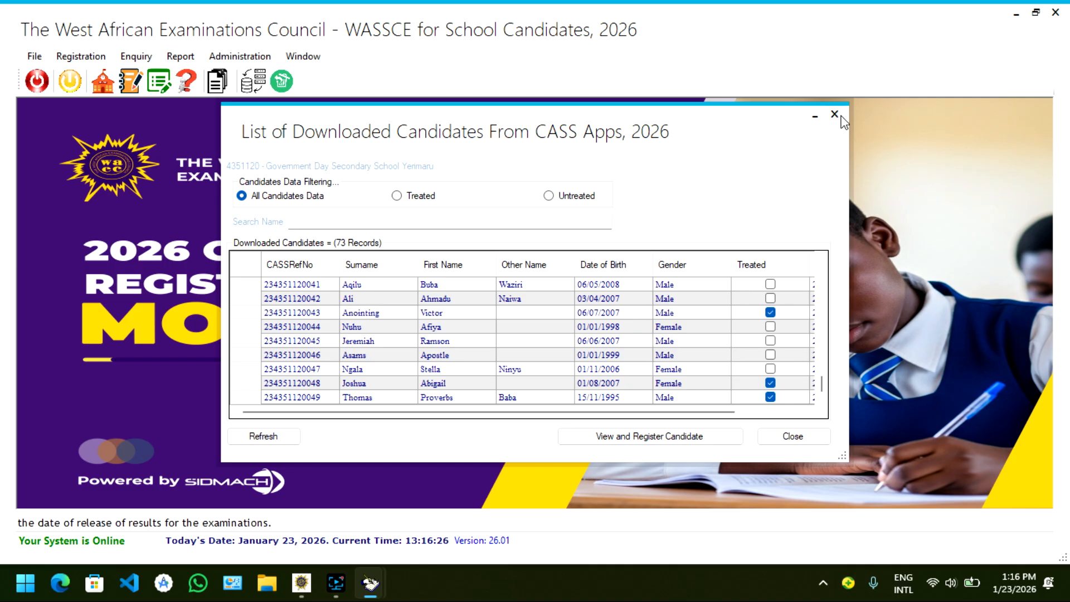
pyautogui.click(841, 116)
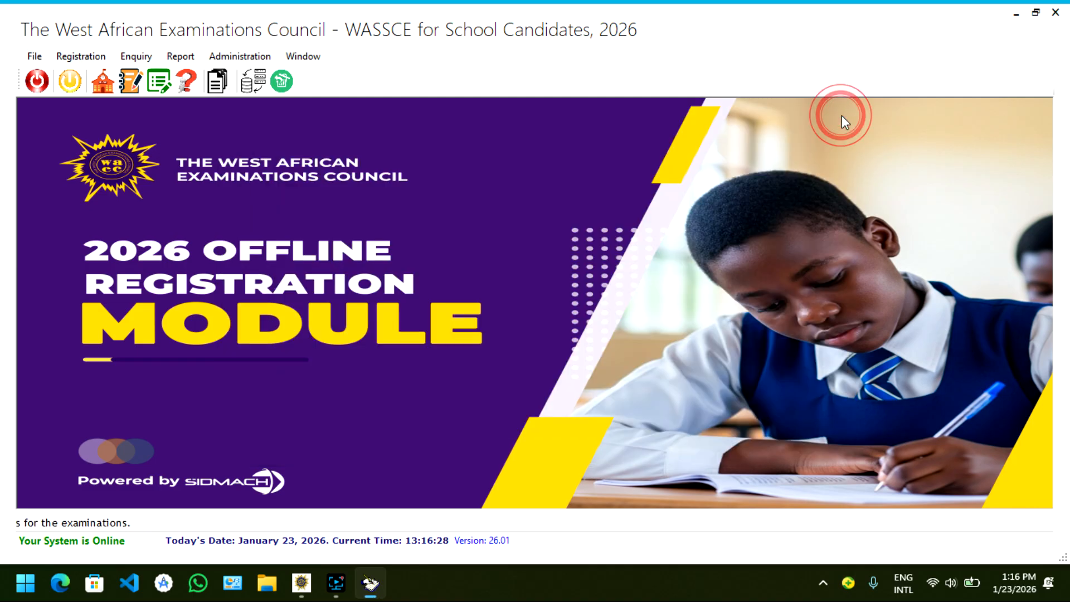
pyautogui.click(336, 591)
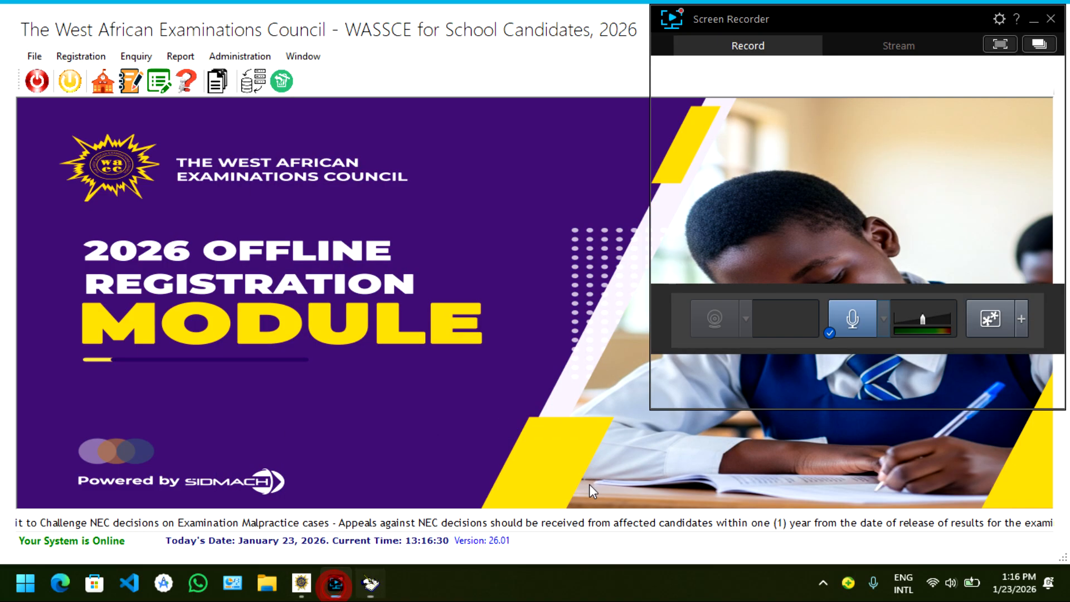